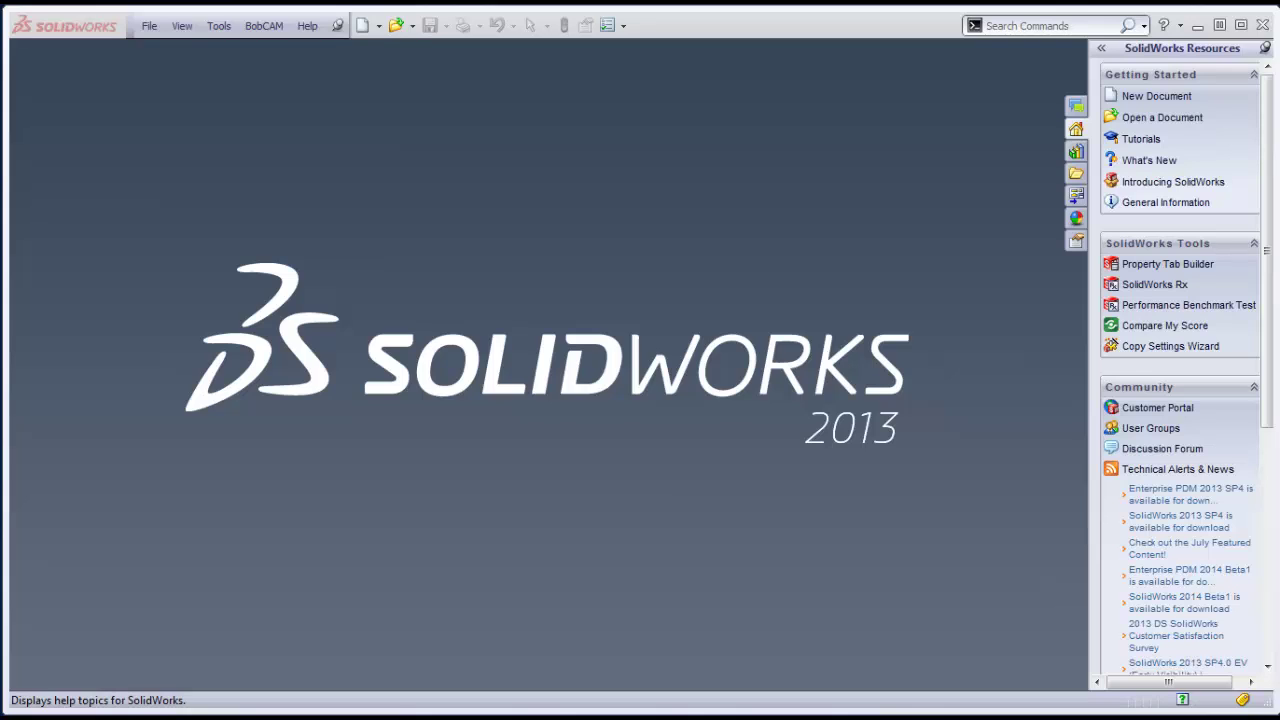
Open the imported part E-8556-125 ITEM31 without running Import Diagnostics
click(158, 31)
click(109, 120)
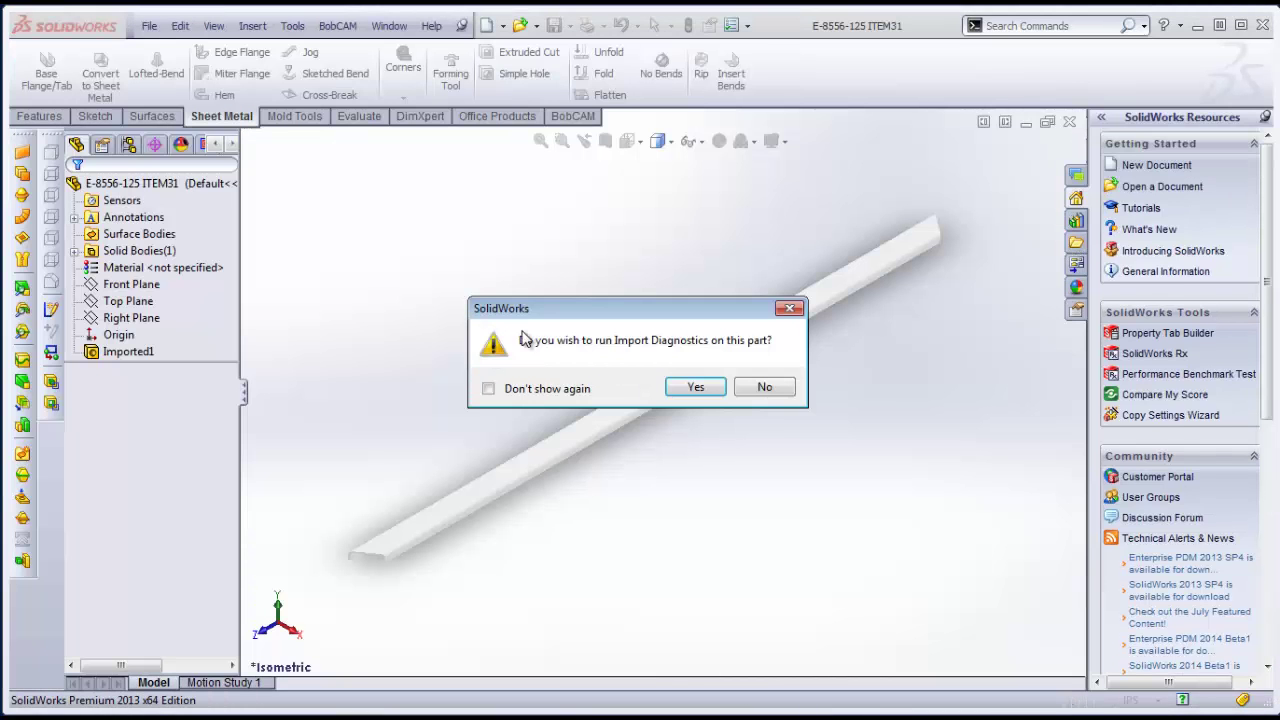
click(757, 389)
click(643, 373)
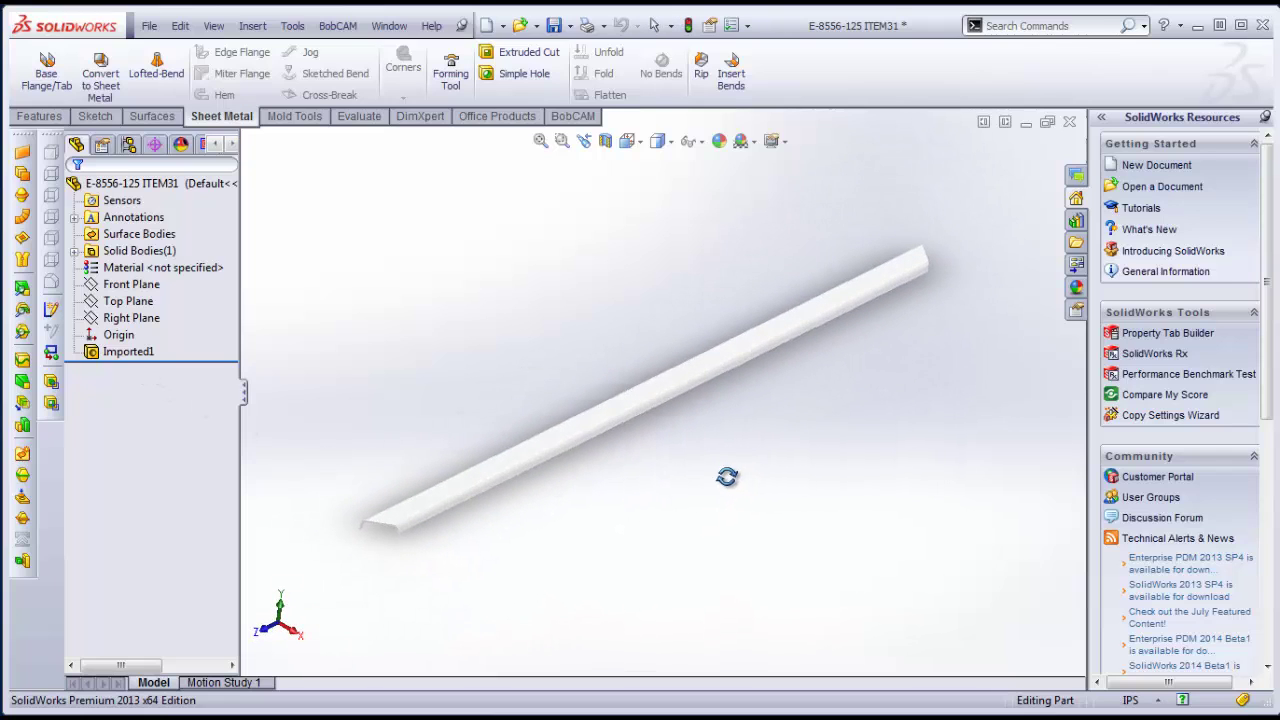
Apply an orange colour from the standard swatches to the Imported1 feature
click(137, 357)
right_click(137, 359)
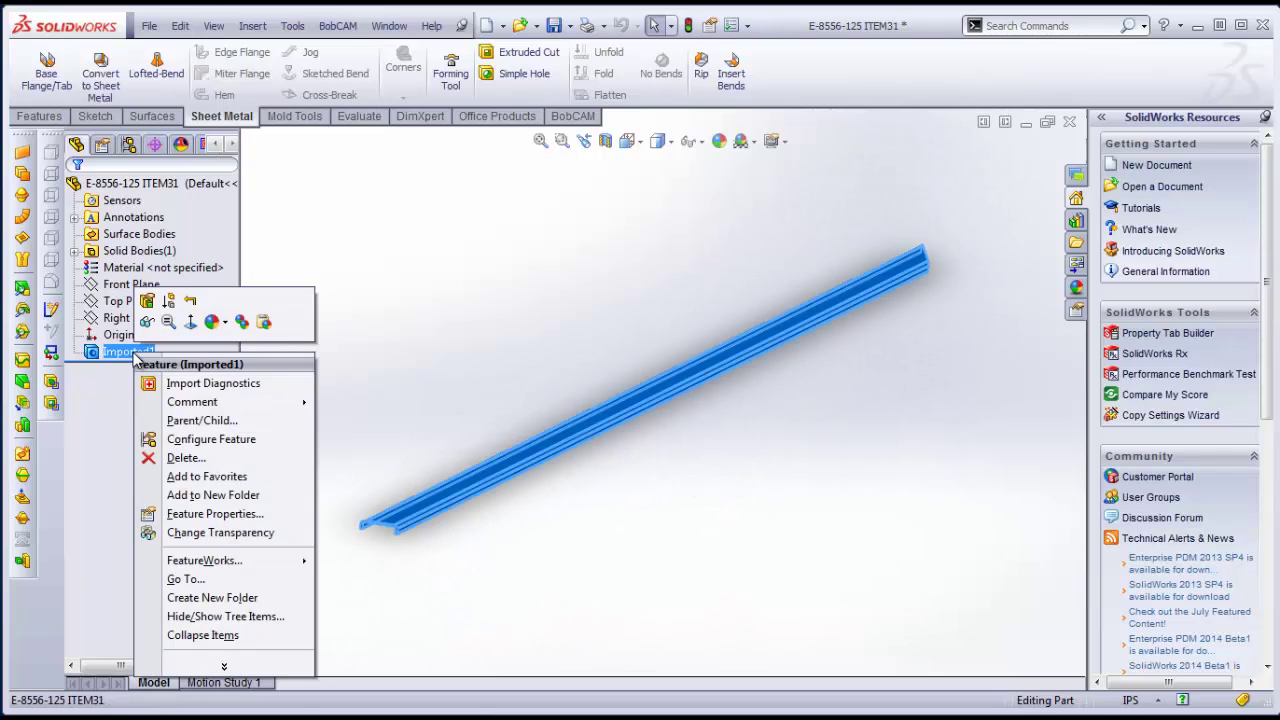
click(228, 325)
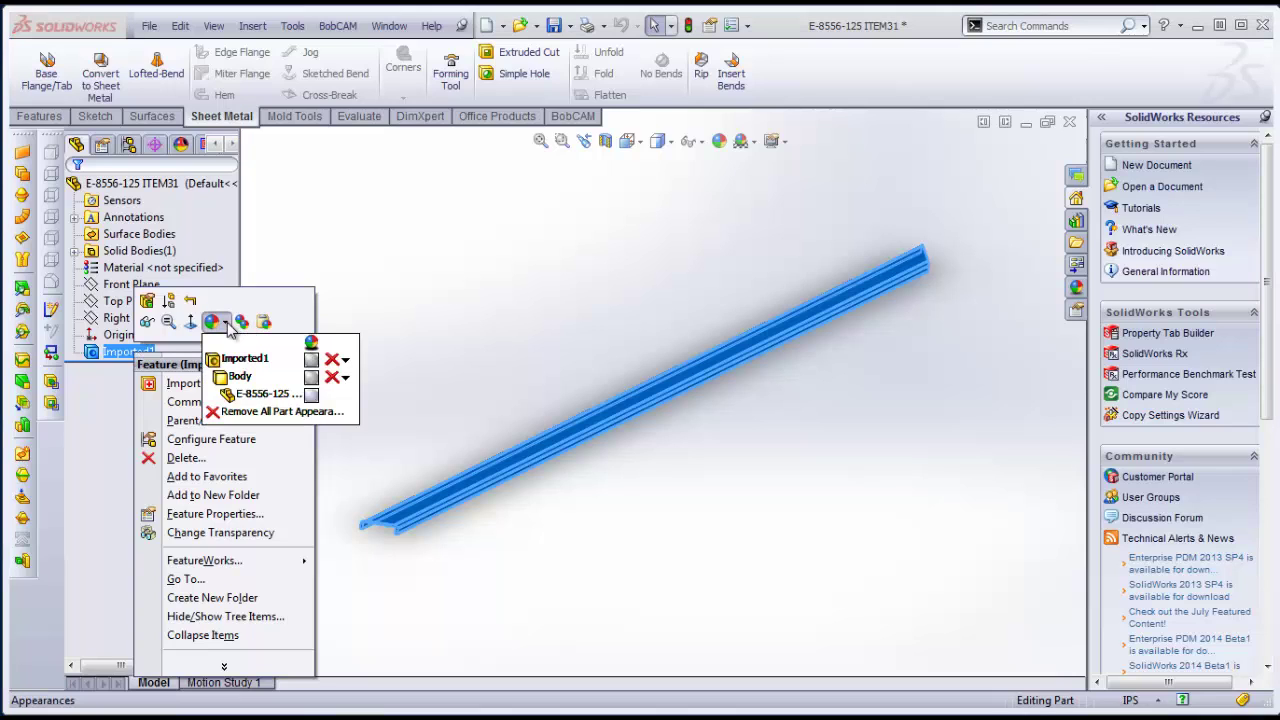
click(312, 376)
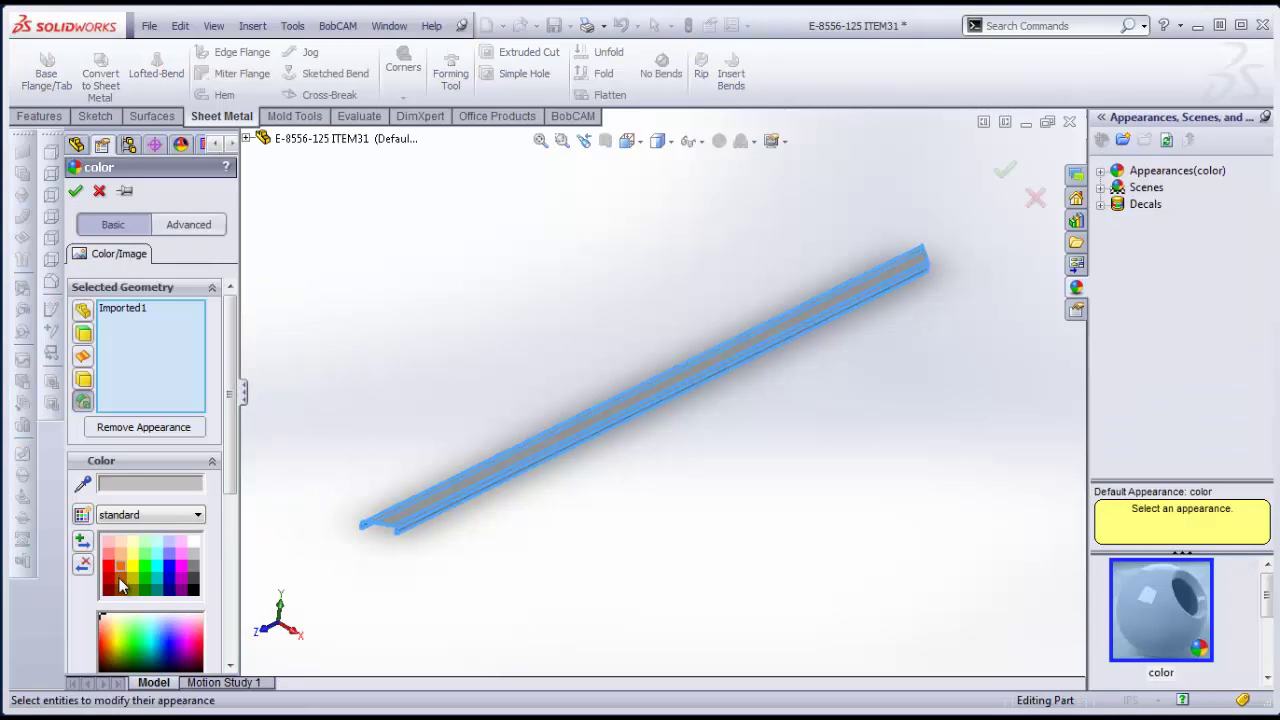
click(115, 566)
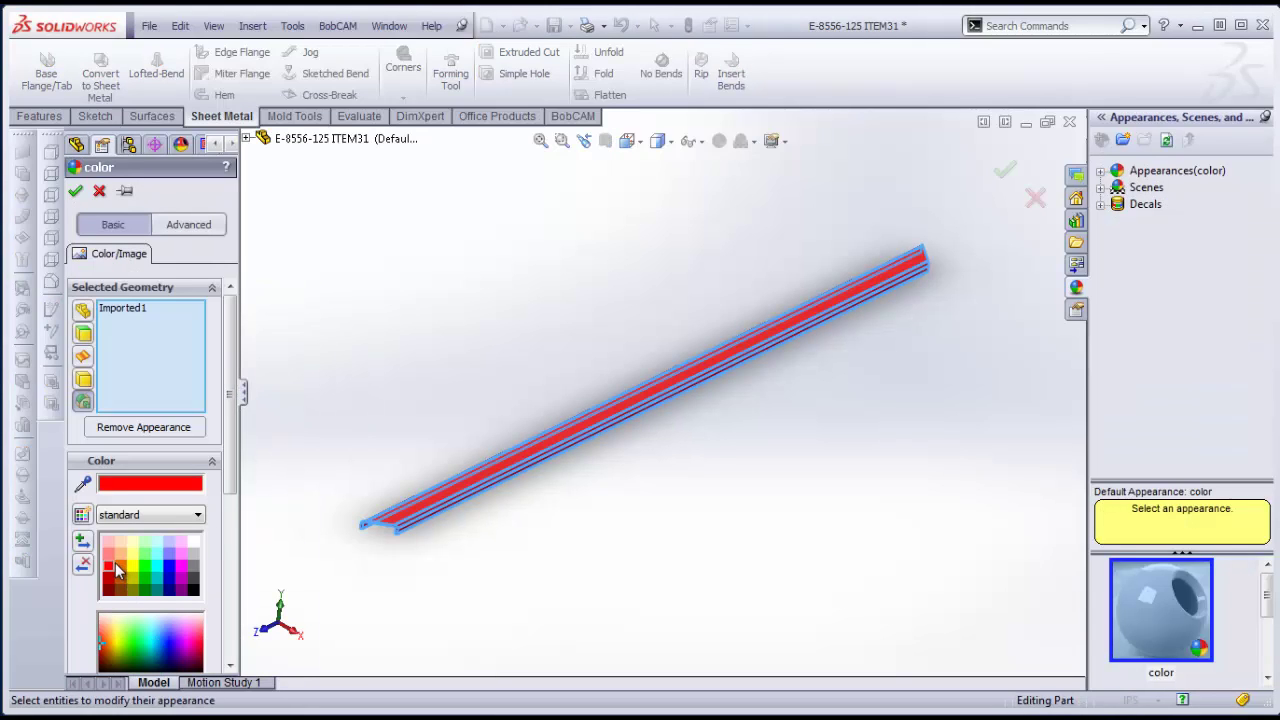
click(120, 567)
click(75, 190)
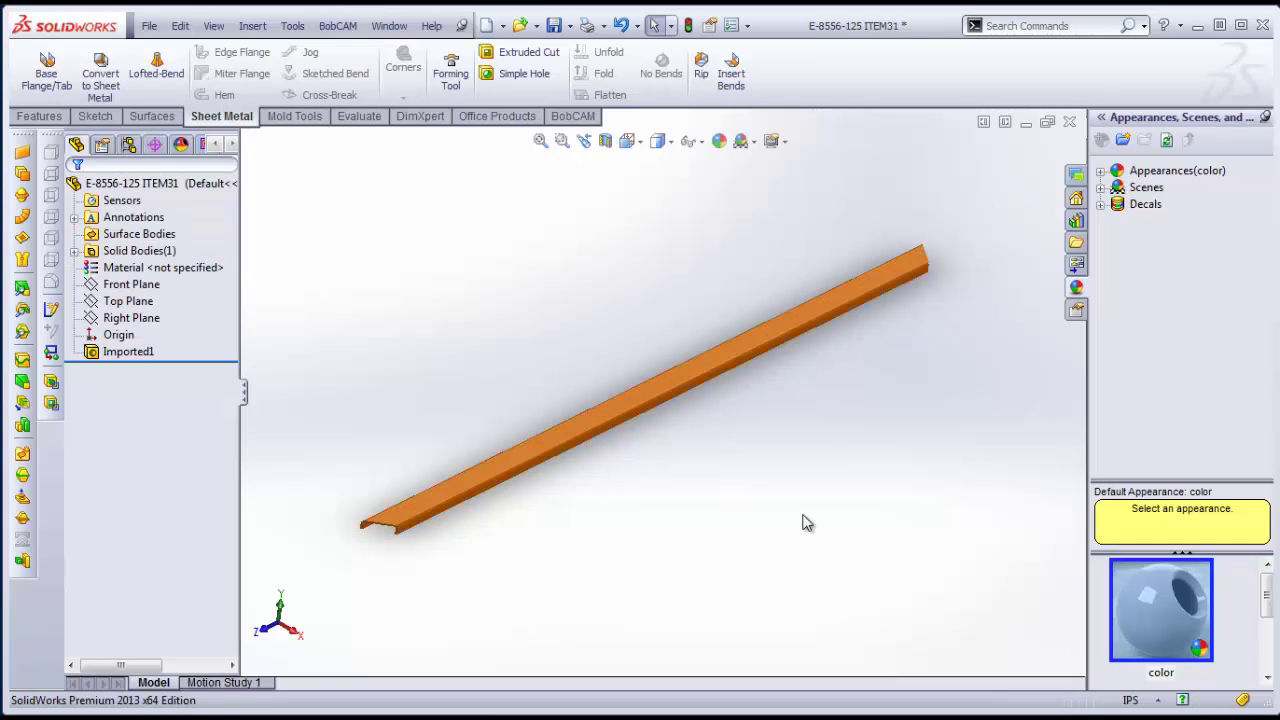
middle_drag(812, 523, 529, 429)
scroll(680, 426, down, 5)
scroll(751, 460, up, 5)
scroll(529, 429, down, 5)
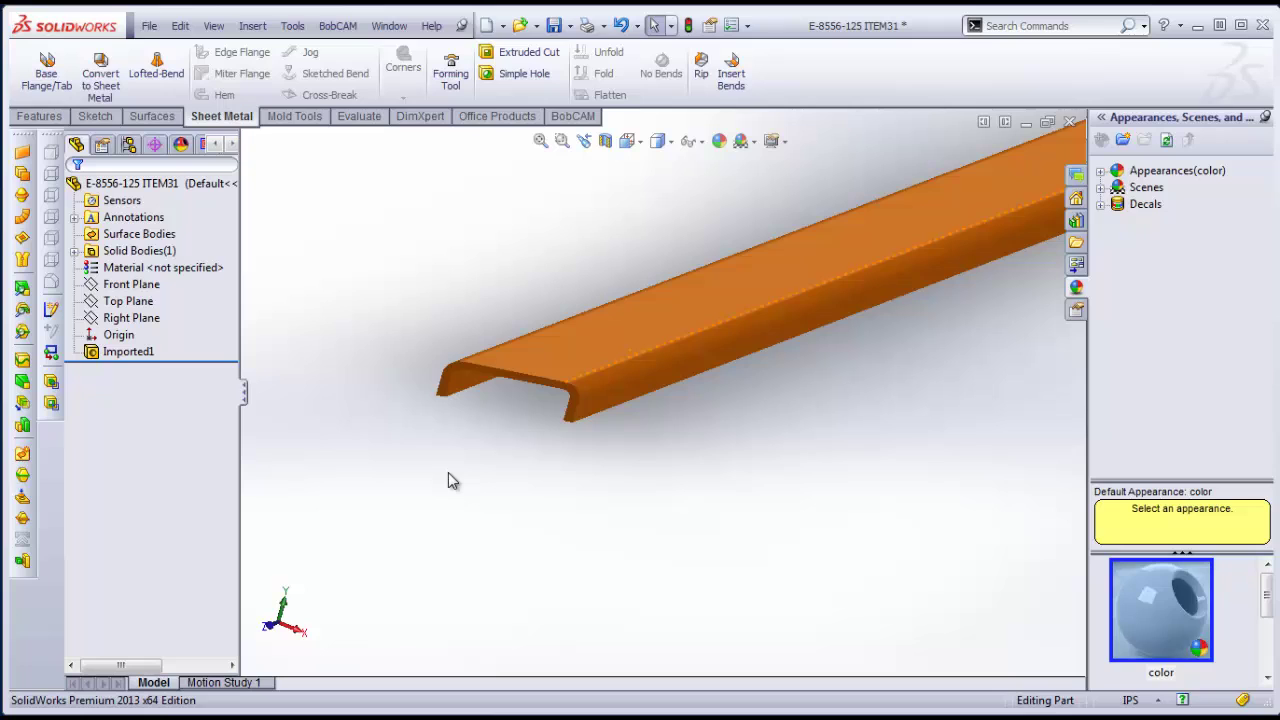
click(40, 116)
click(95, 116)
click(155, 116)
click(215, 116)
click(298, 116)
click(358, 117)
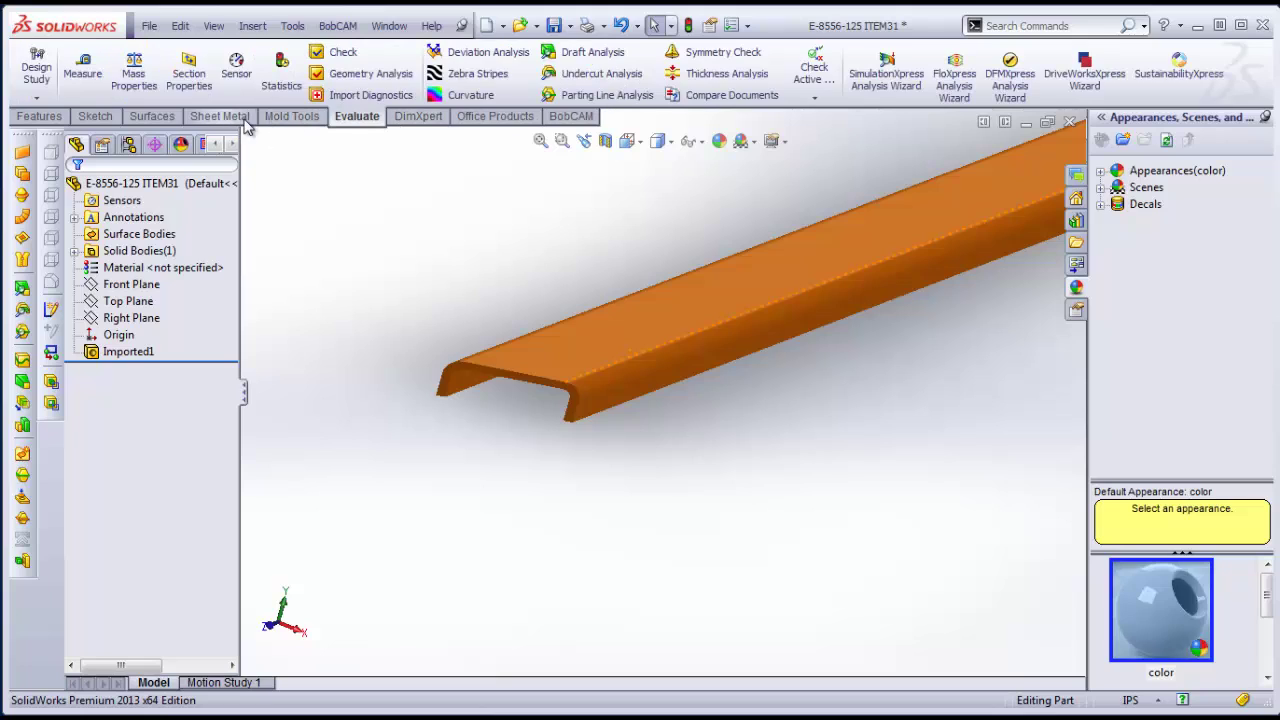
click(220, 116)
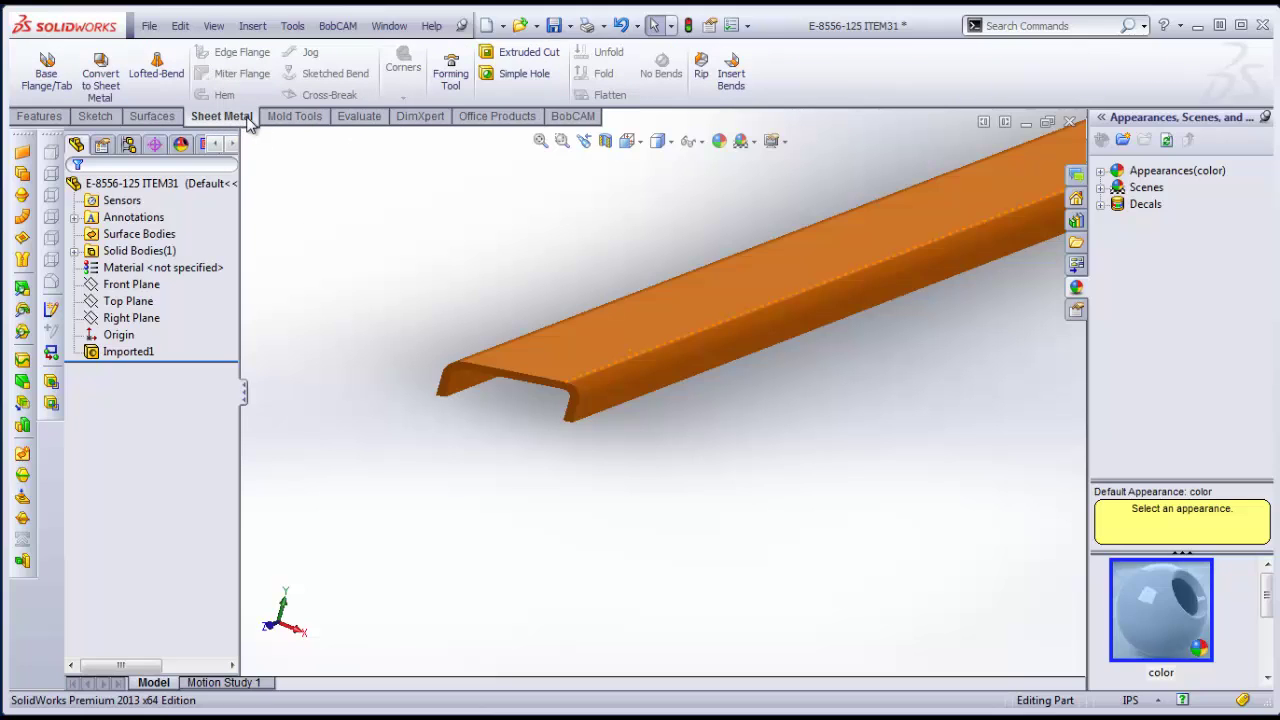
click(292, 25)
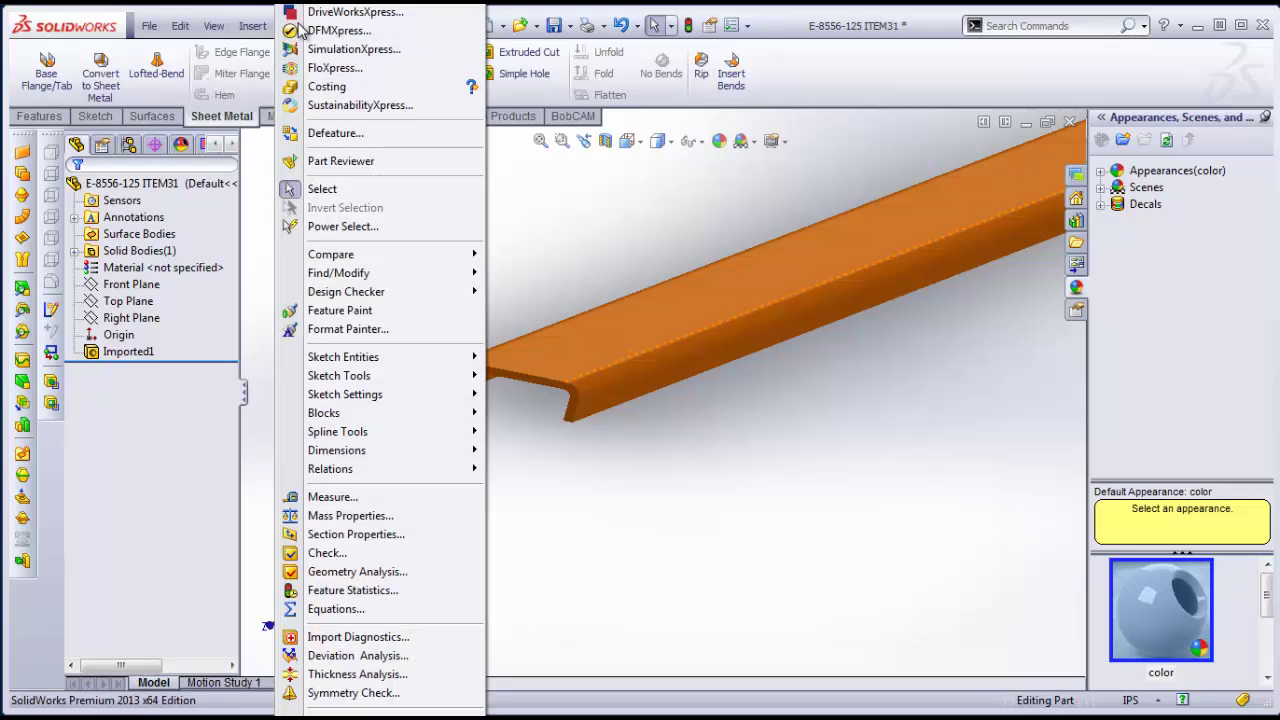
Start Convert To Sheet Metal and select the inner face of the channel's web as the fixed entity
mouse_move(252, 25)
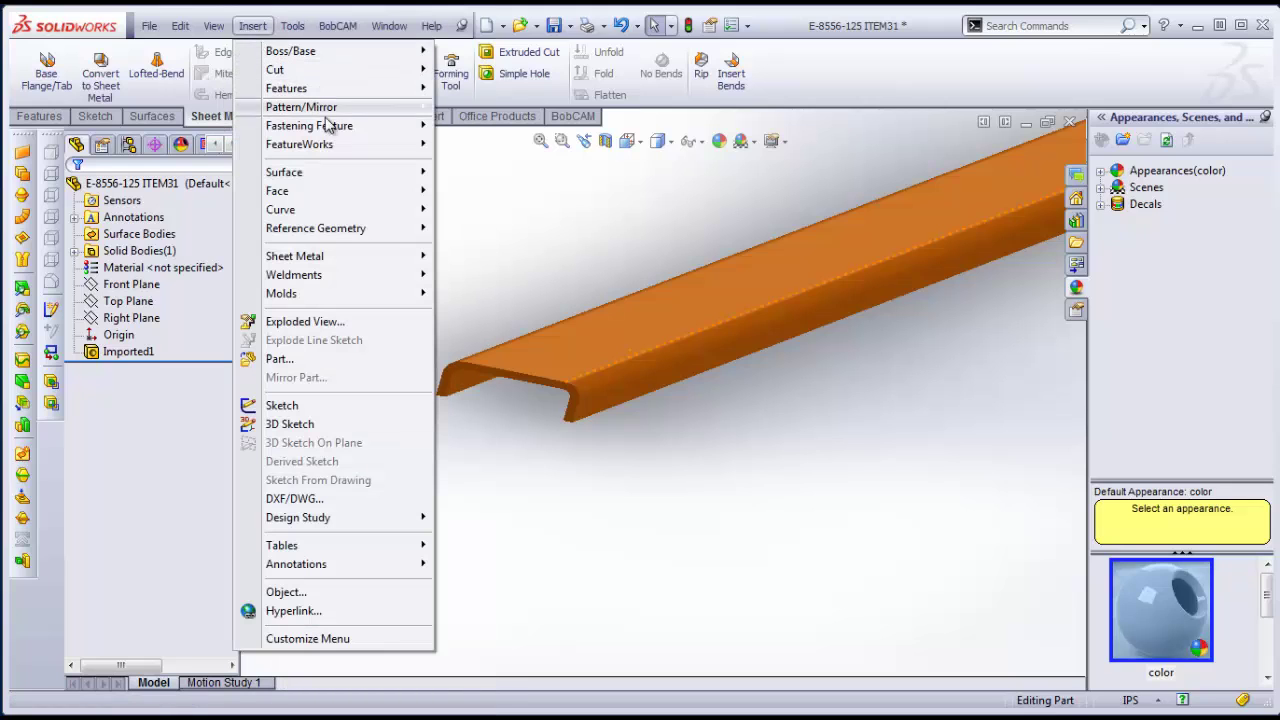
mouse_move(376, 258)
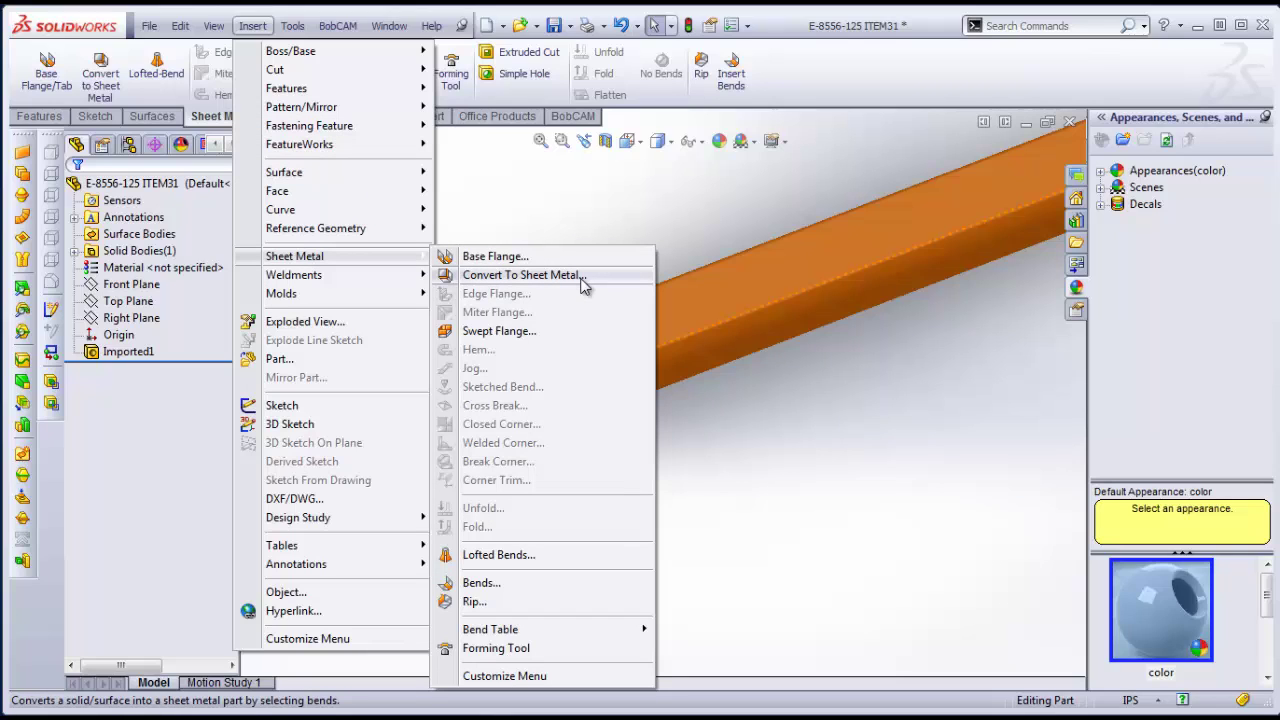
click(520, 275)
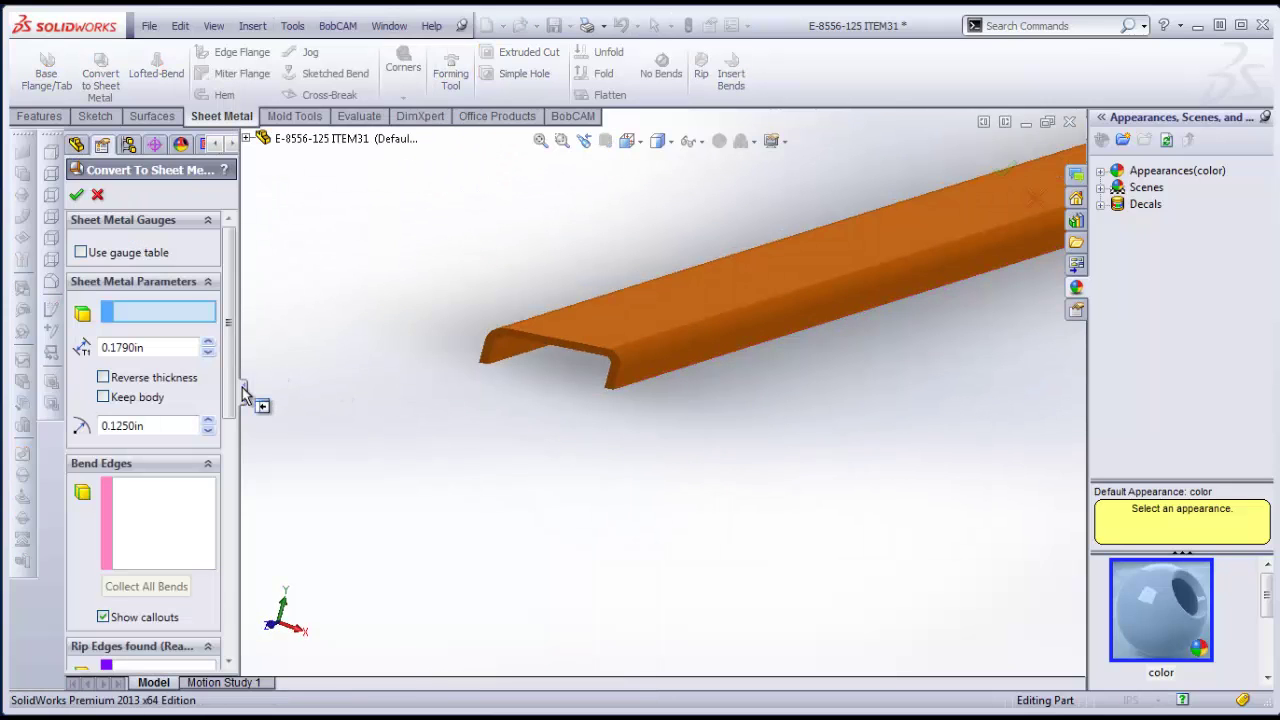
drag(243, 398, 288, 396)
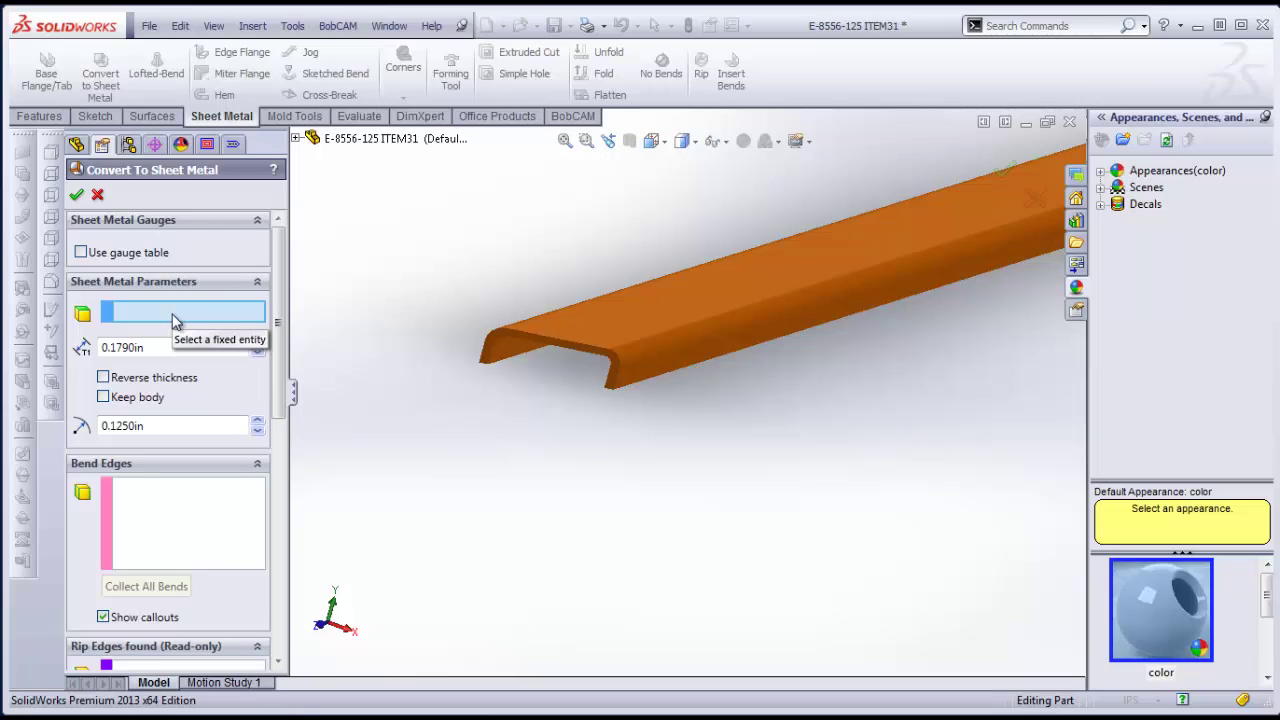
middle_drag(806, 392, 800, 420)
middle_drag(663, 434, 762, 240)
middle_drag(690, 480, 578, 457)
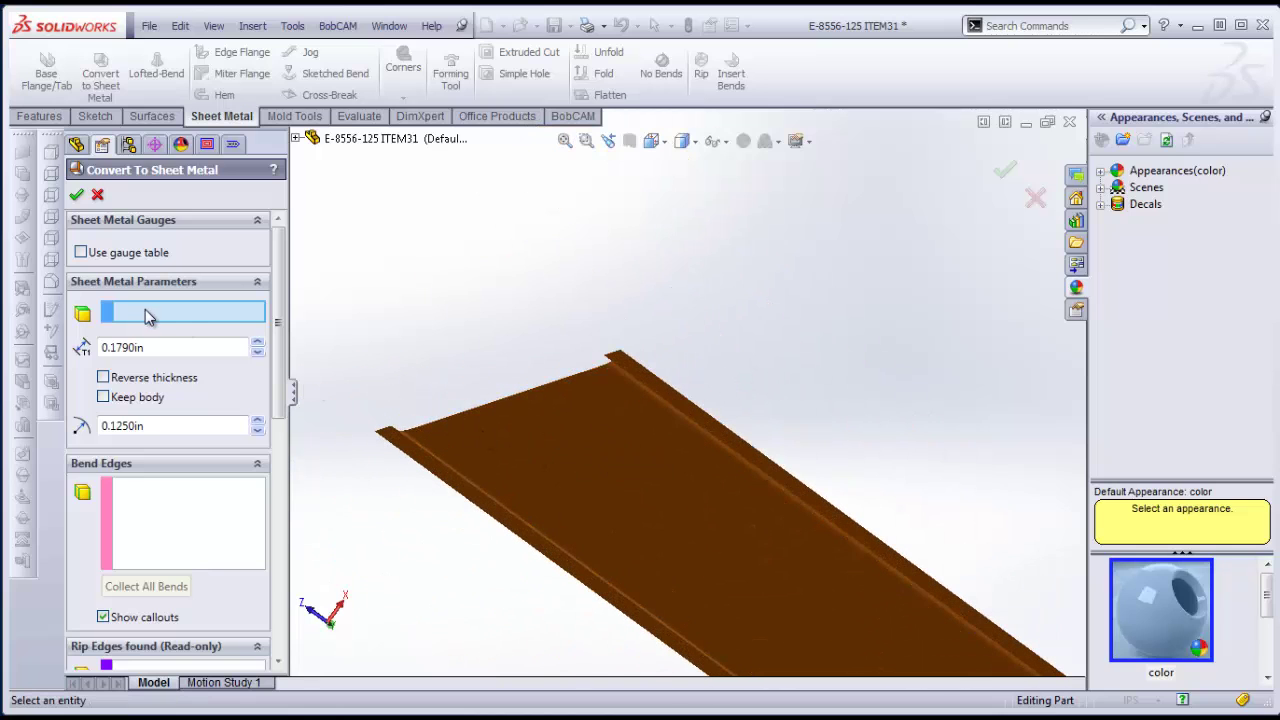
click(566, 432)
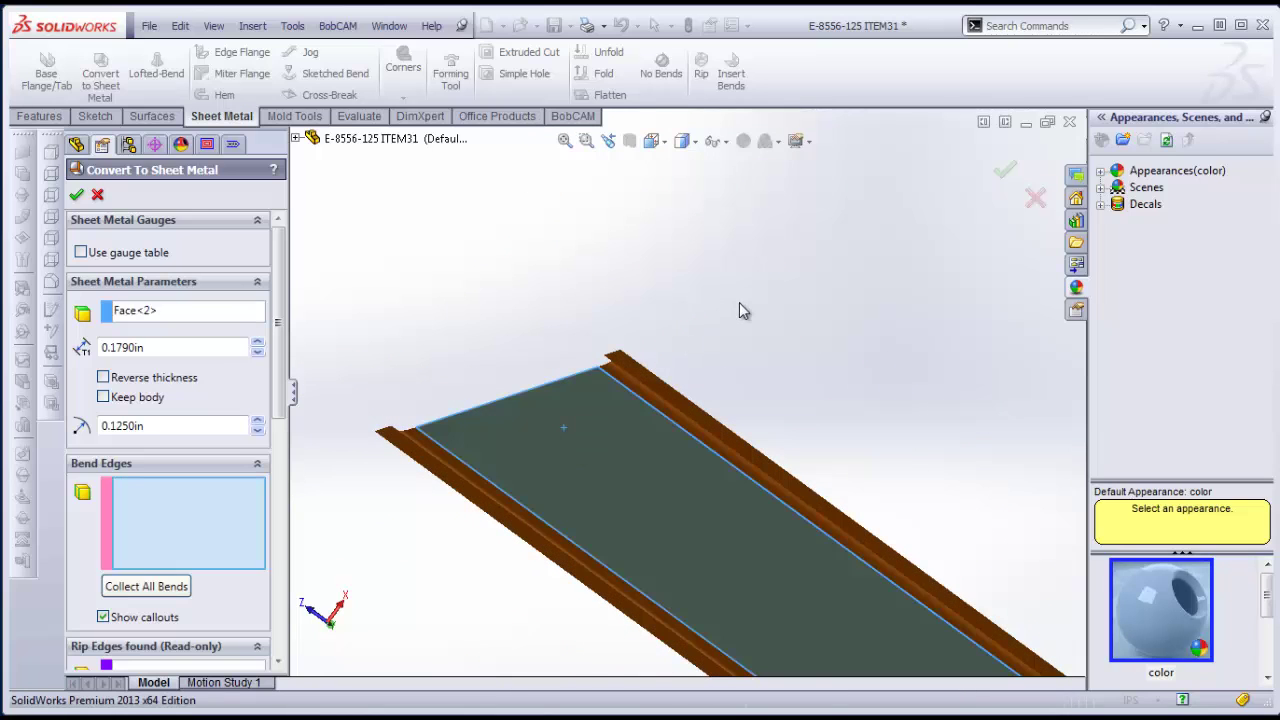
Compare sheet thicknesses of 0.079 in and 0.179 in against the channel's wall in the preview
middle_drag(740, 310, 714, 523)
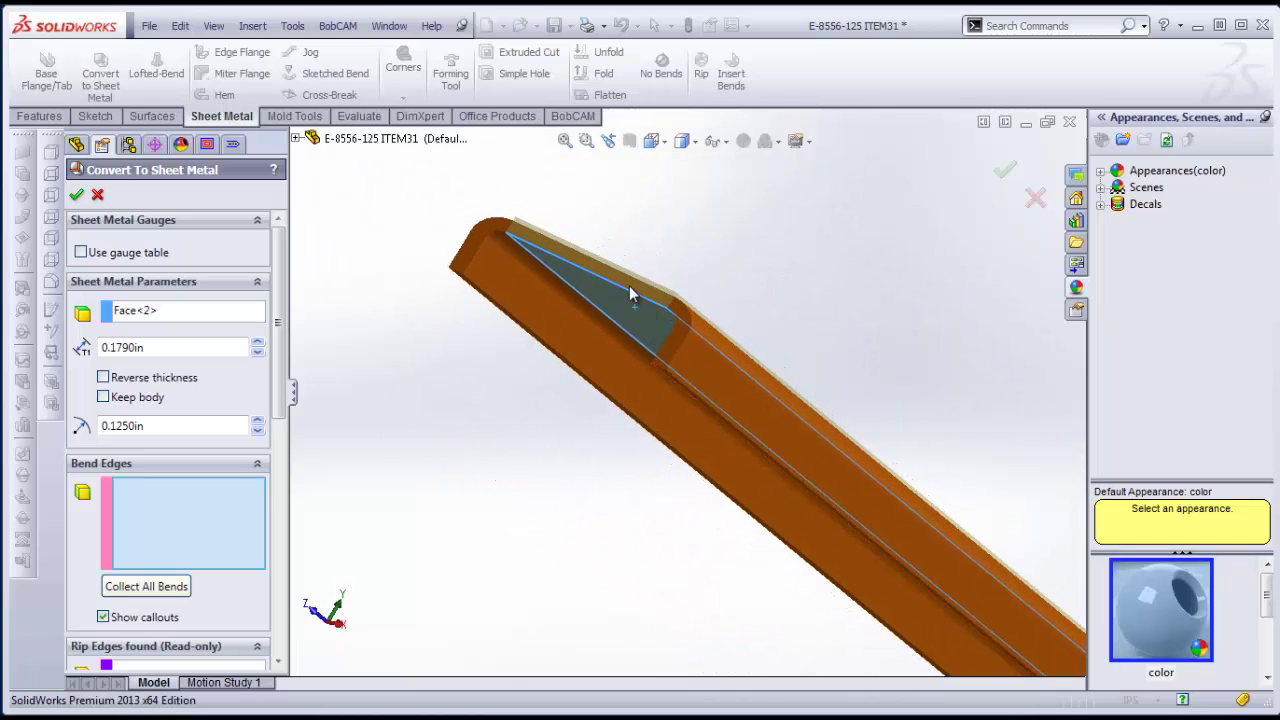
scroll(612, 316, down, 4)
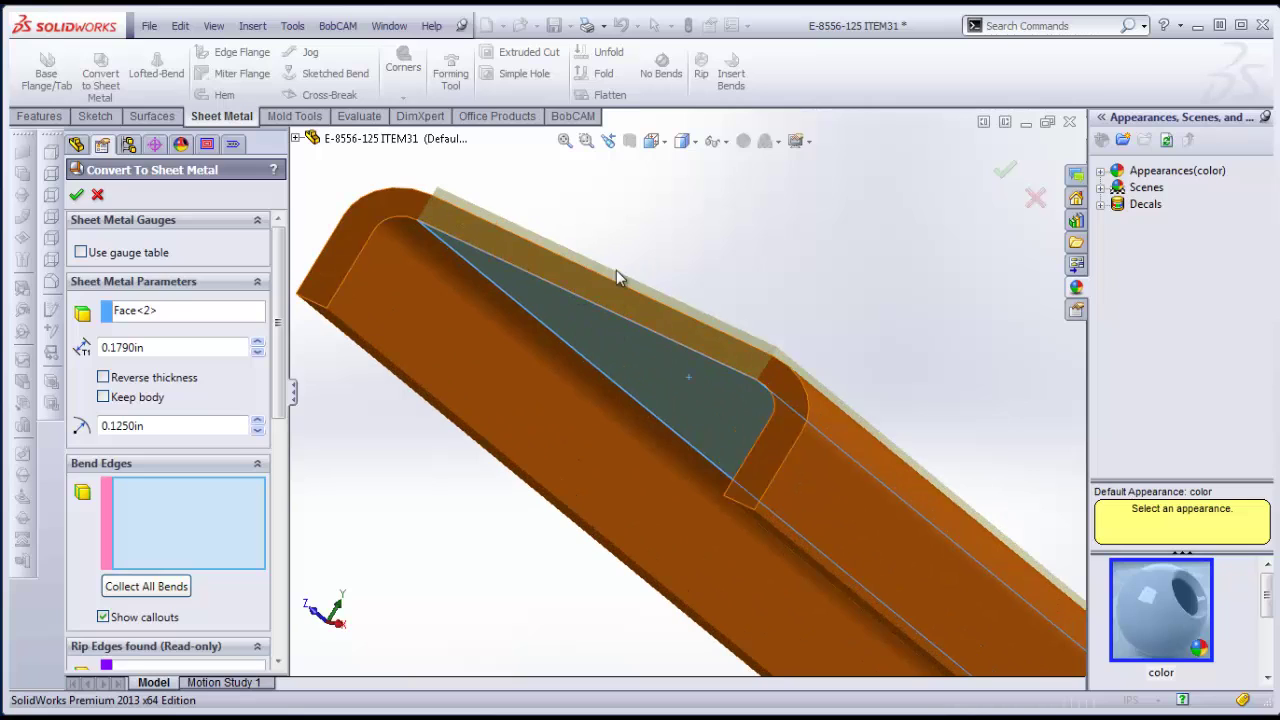
click(257, 353)
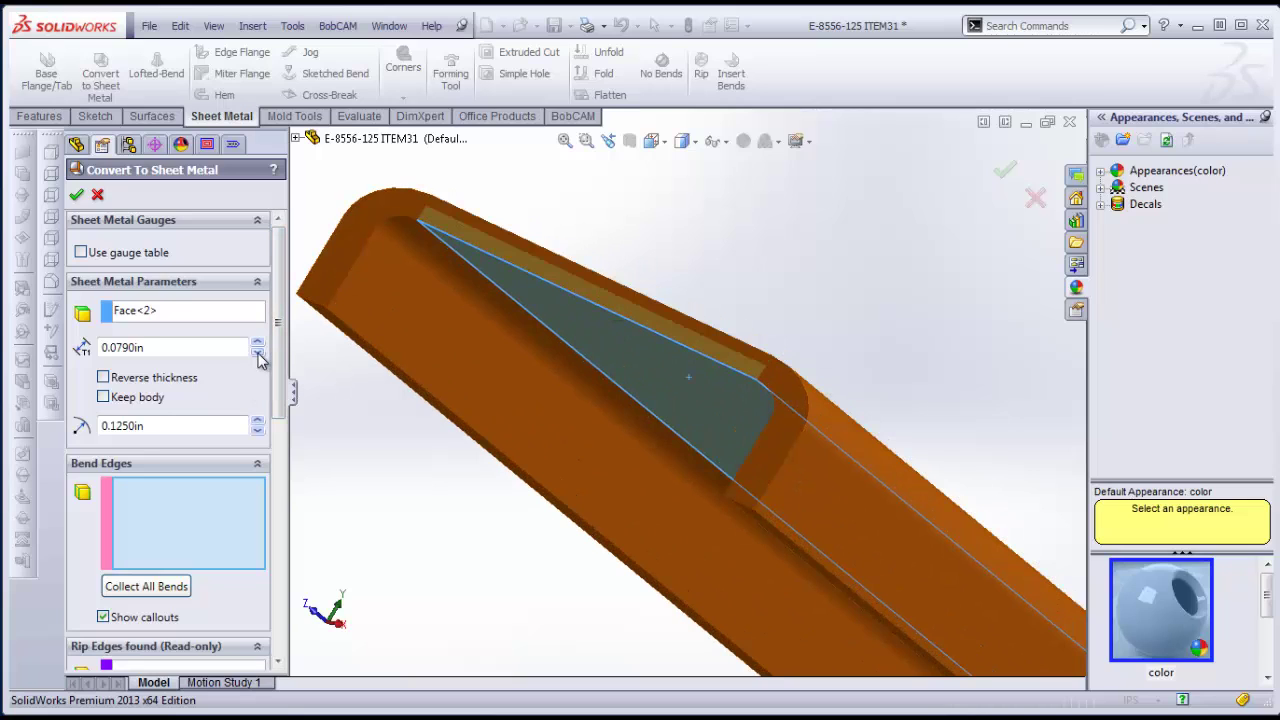
click(258, 344)
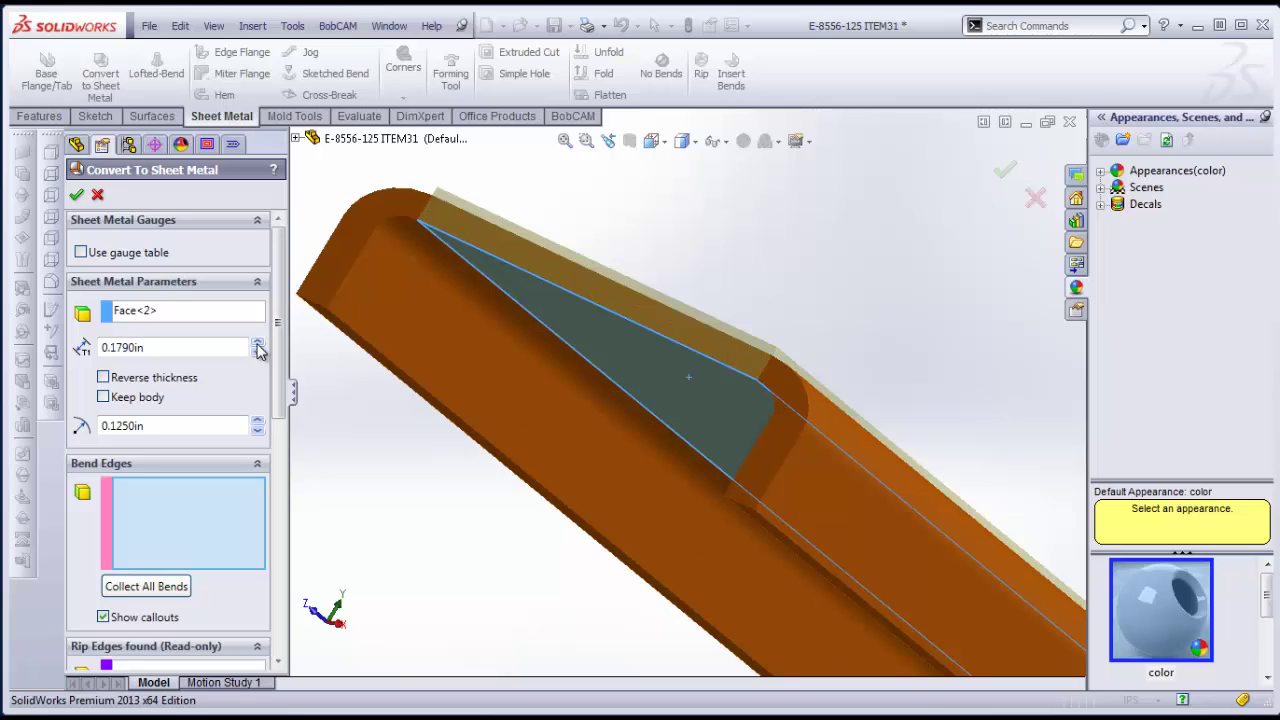
click(257, 352)
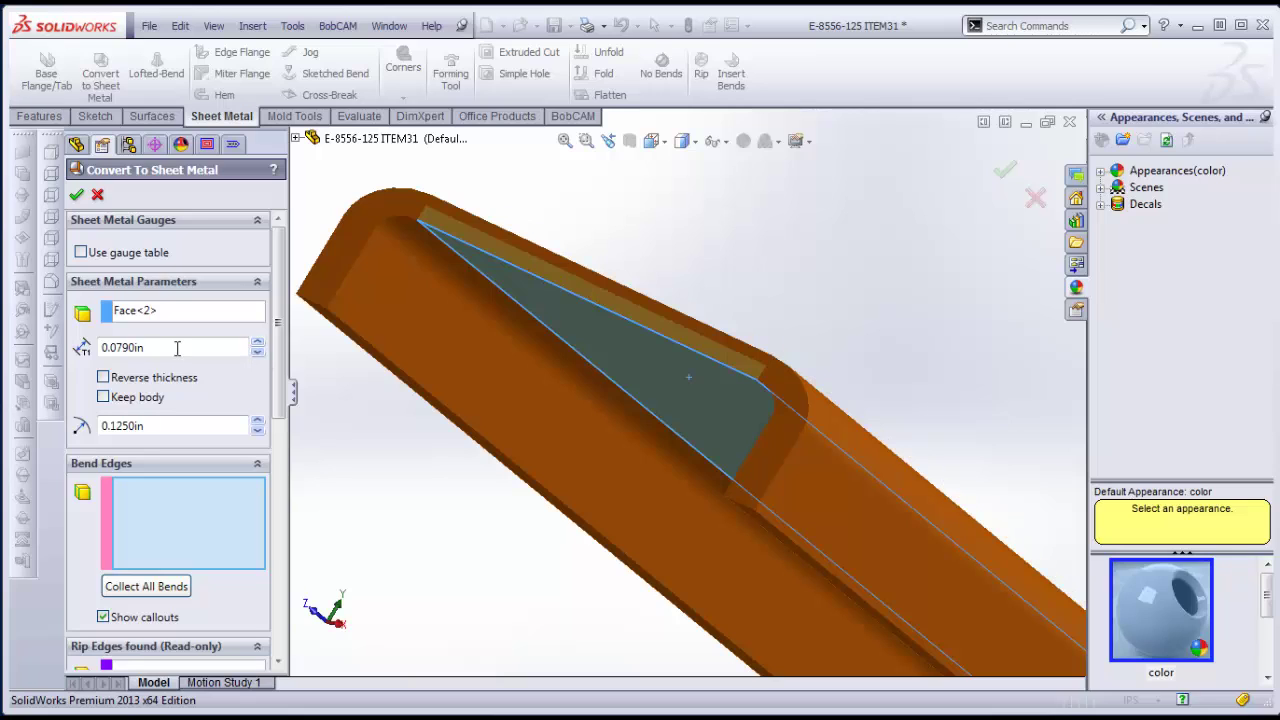
click(258, 344)
Set the sheet metal thickness to 0.125 in
double_click(190, 347)
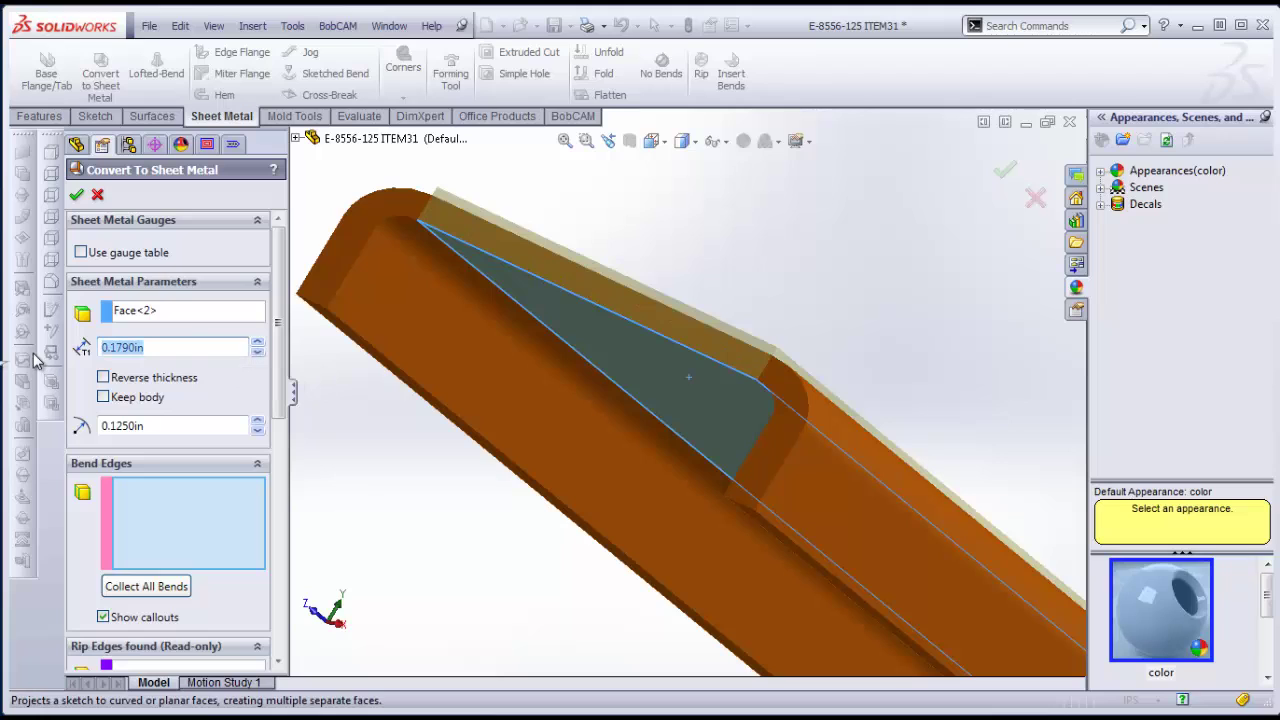
text(.125)
key(Return)
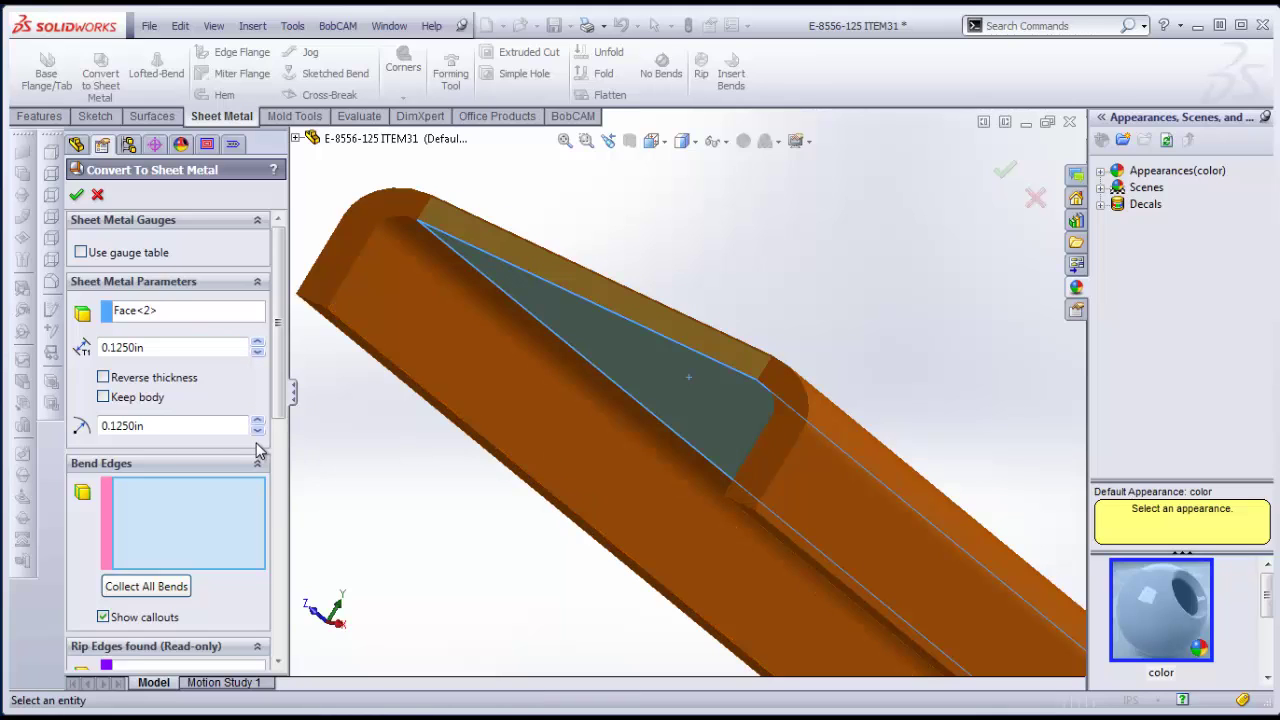
Collect all the channel's pre-made bends as bend edges for the conversion
scroll(283, 375, down, 3)
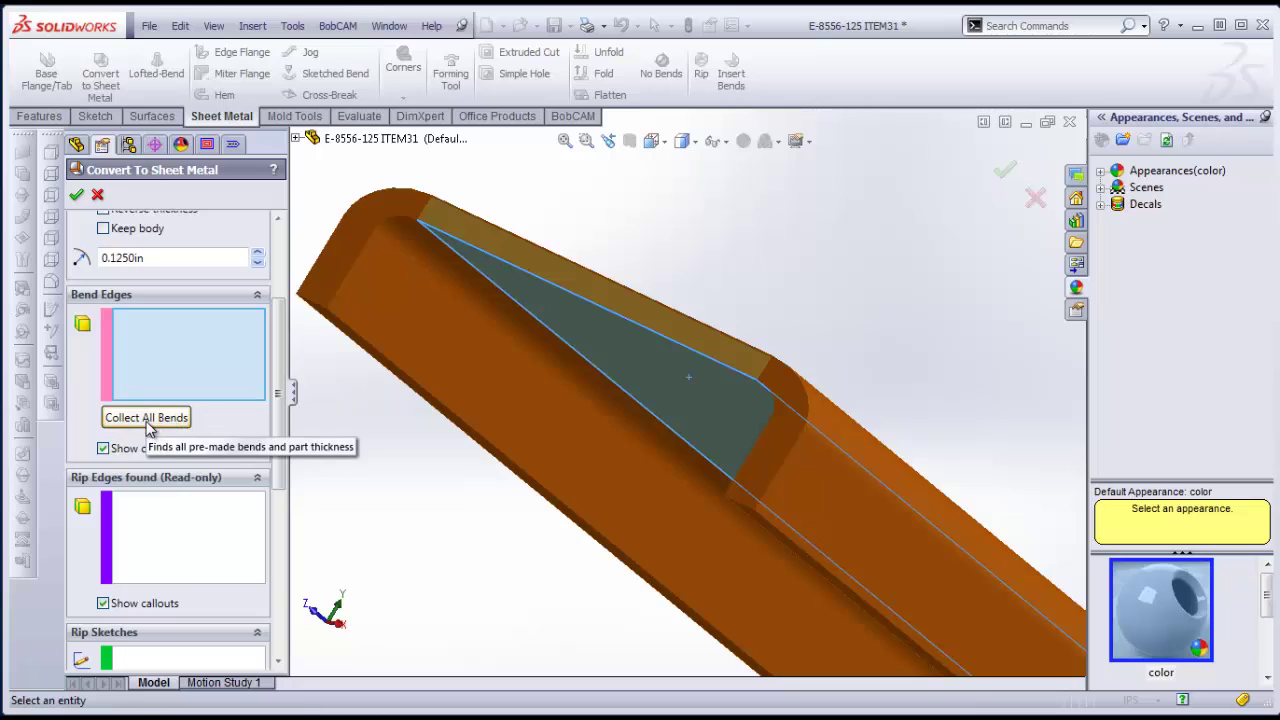
click(148, 418)
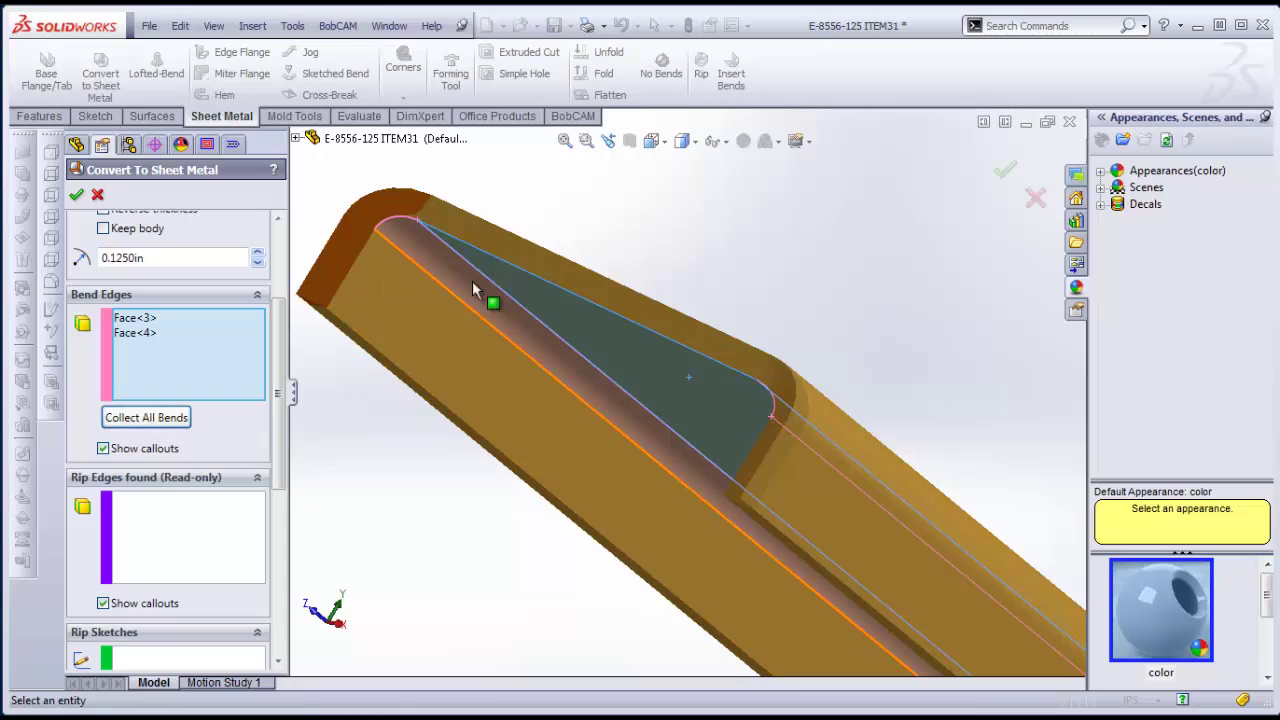
scroll(488, 478, up, 6)
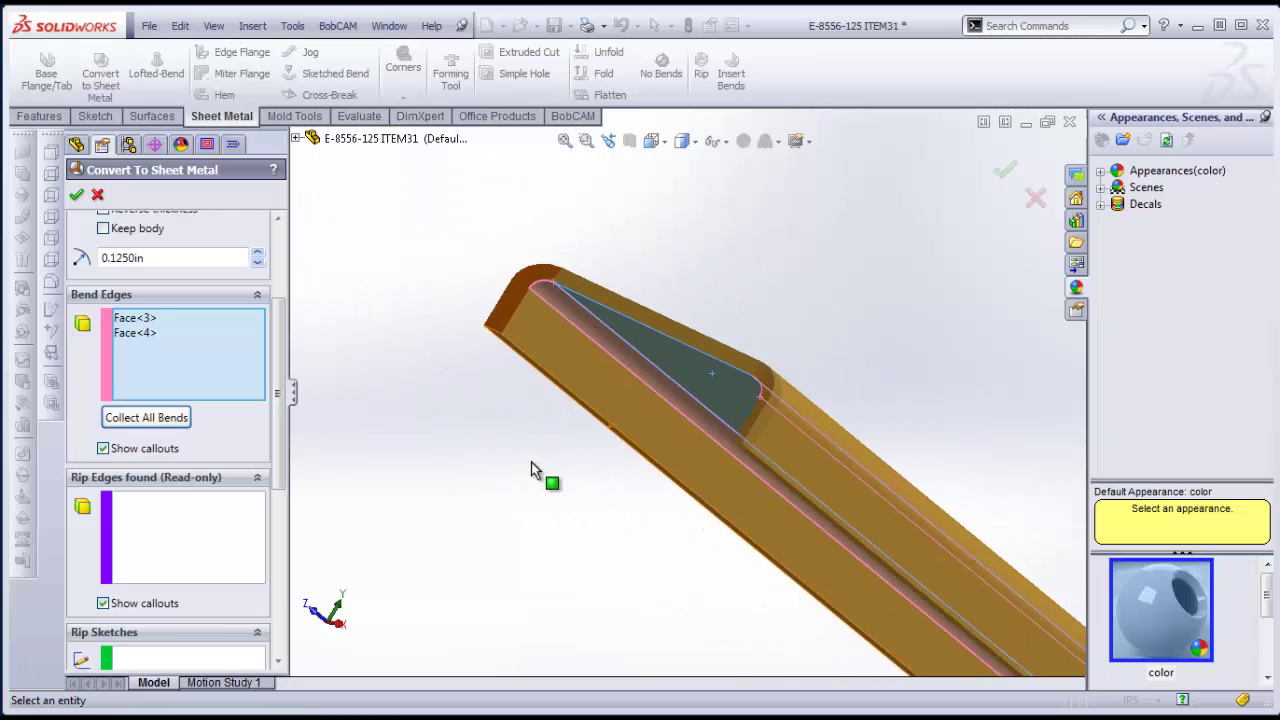
middle_drag(723, 409, 768, 416)
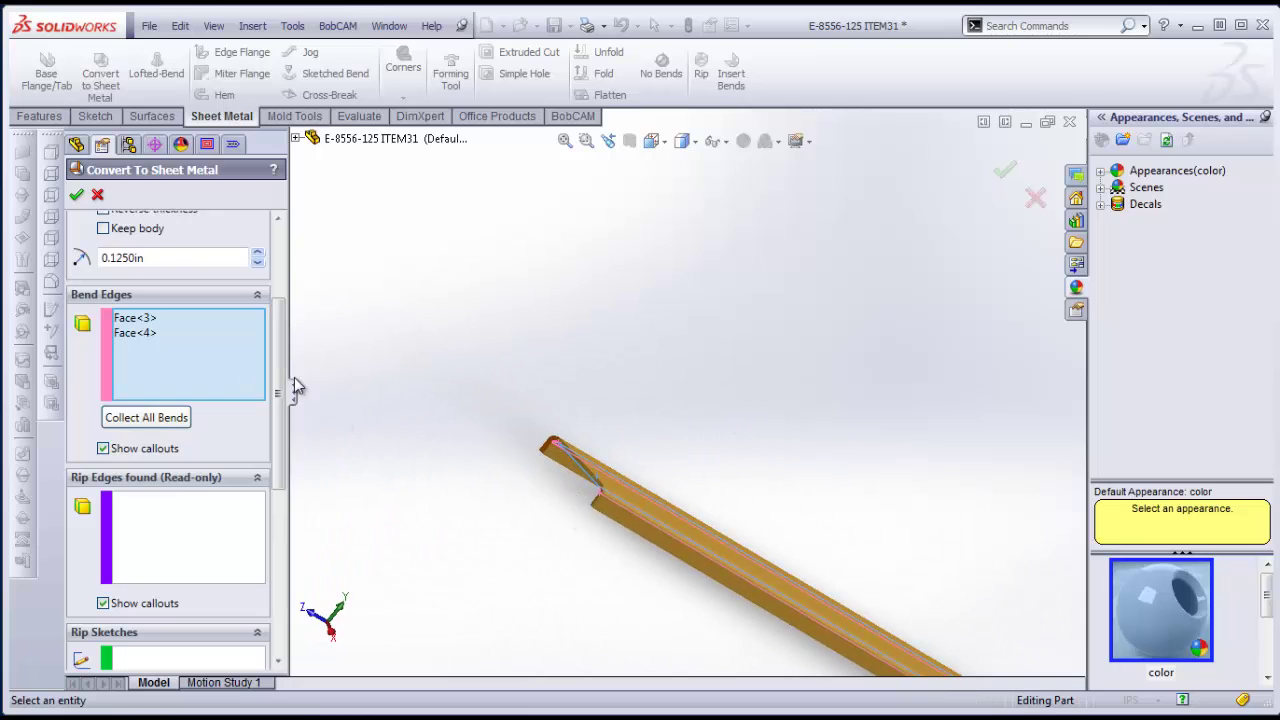
Use a K-Factor of 0.50 for the bend allowance and accept the sheet metal conversion
drag(276, 383, 258, 563)
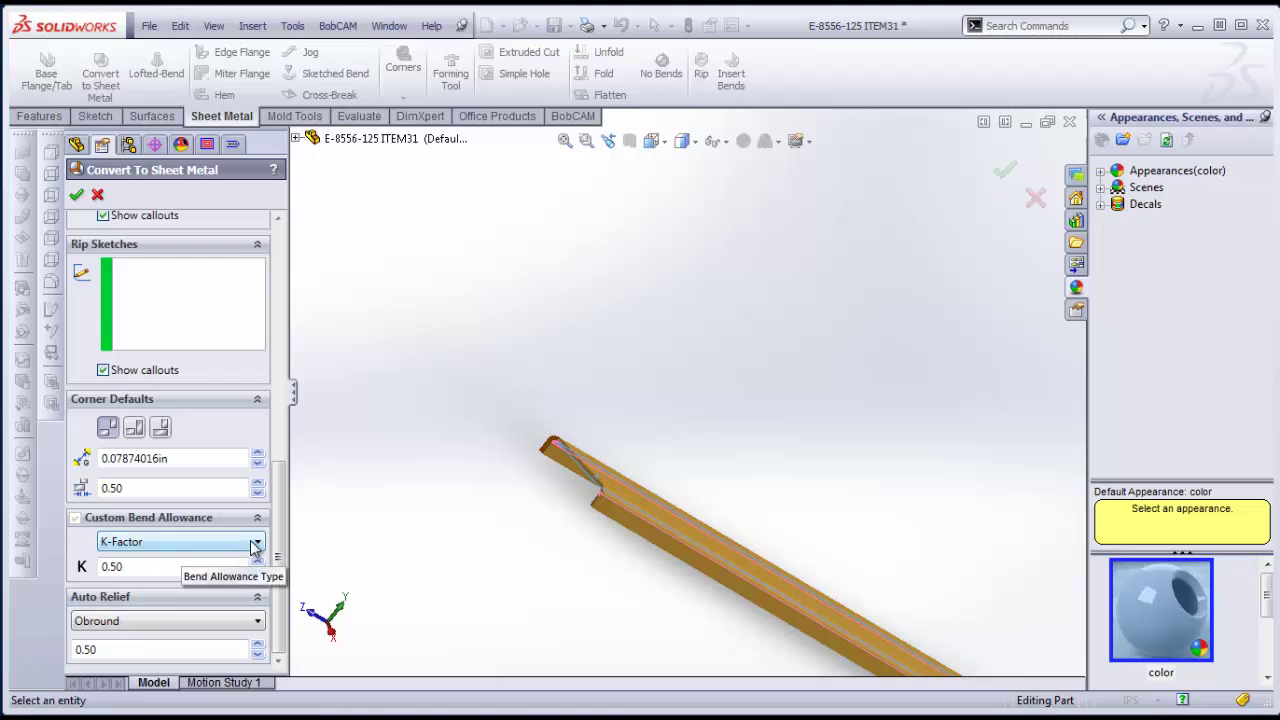
click(254, 543)
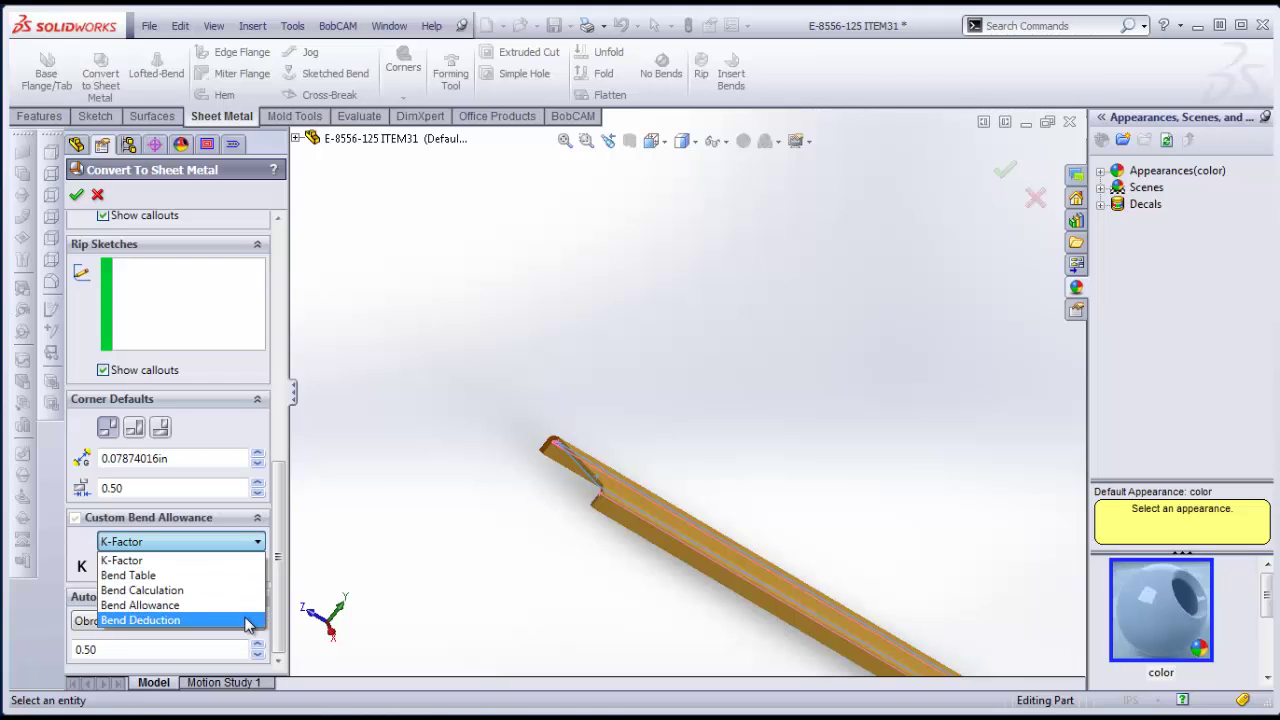
click(180, 560)
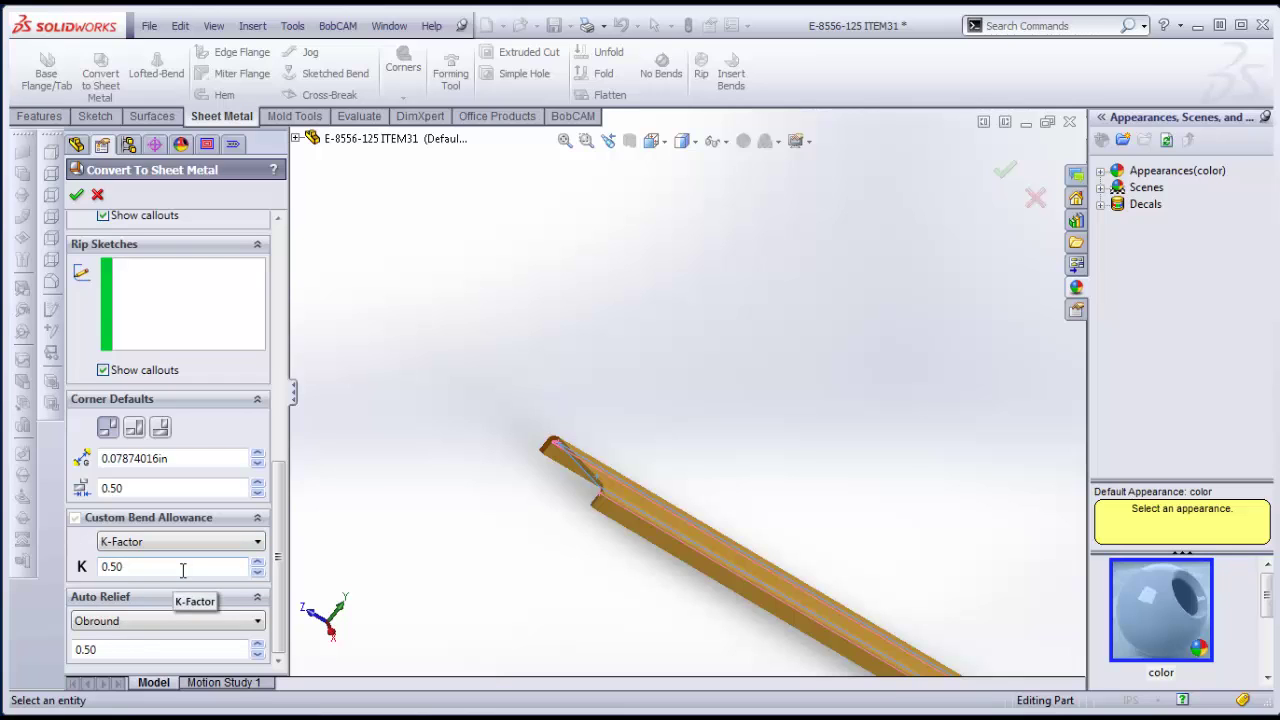
click(257, 562)
click(258, 573)
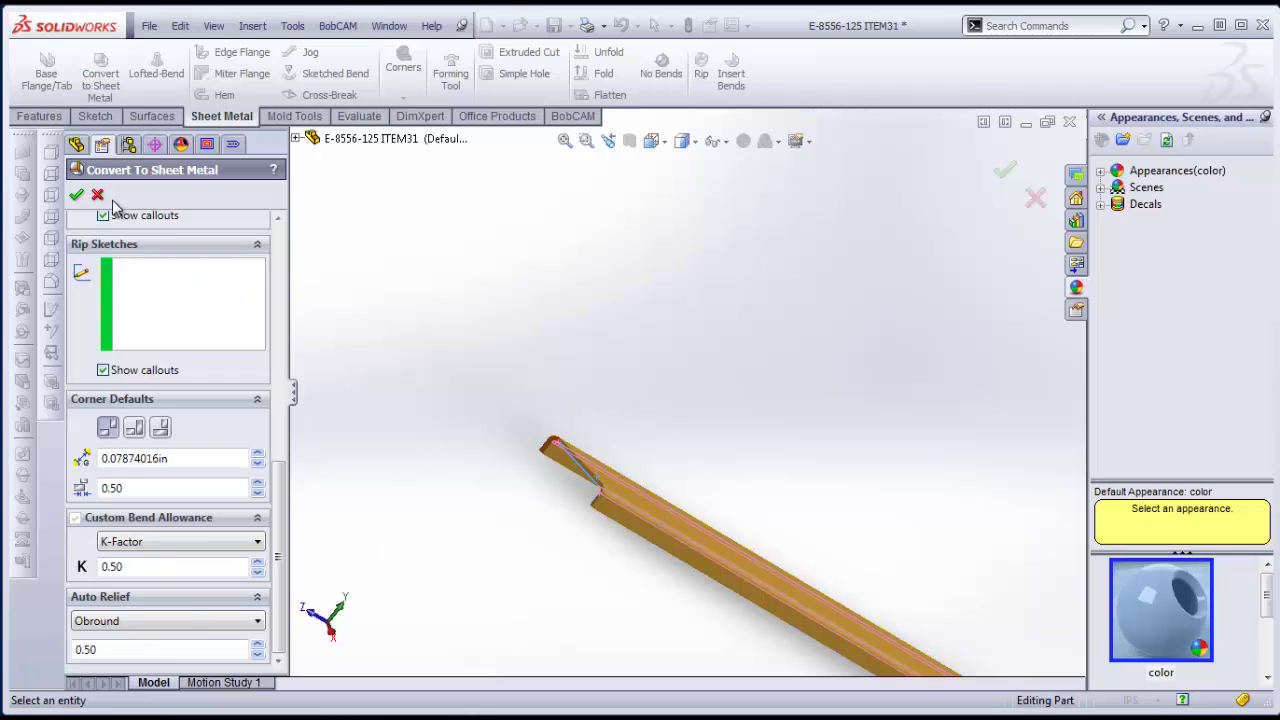
click(76, 194)
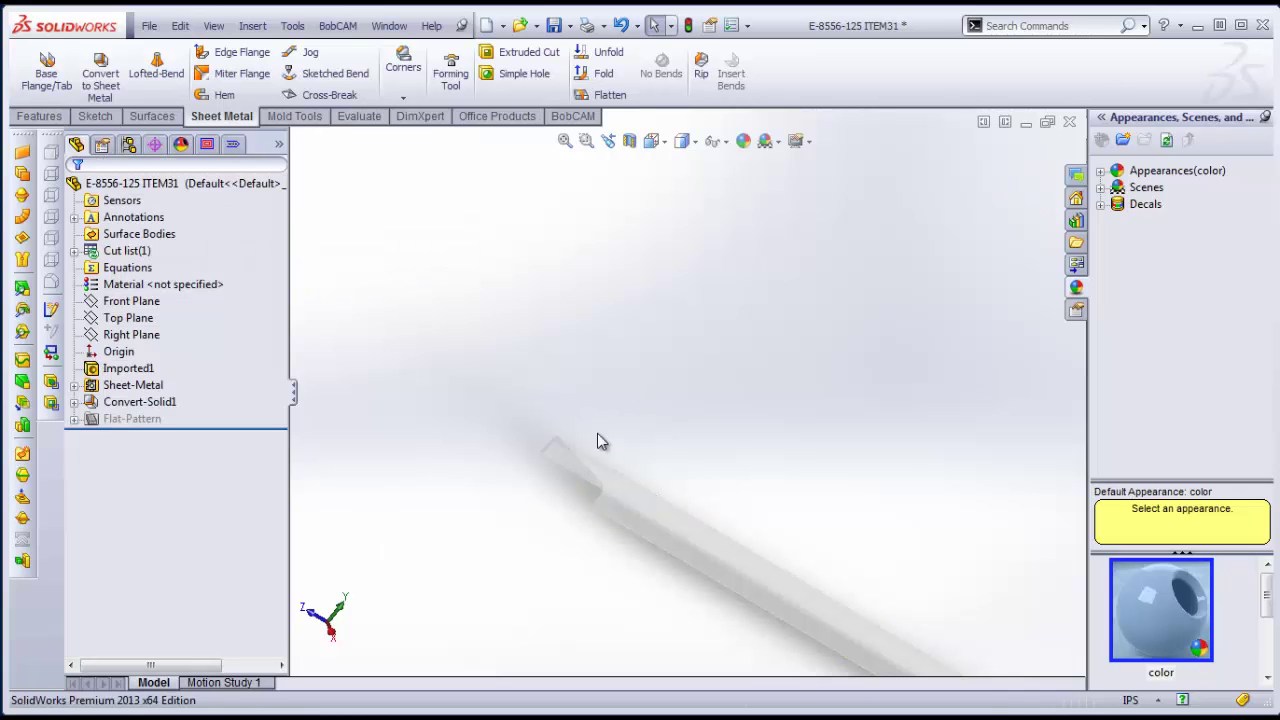
Examine the converted channel's end and its Convert-Solid1 and Flat-Pattern features, including the nested Flat-Pattern(2)
middle_drag(614, 397, 611, 521)
scroll(605, 518, down, 3)
click(136, 406)
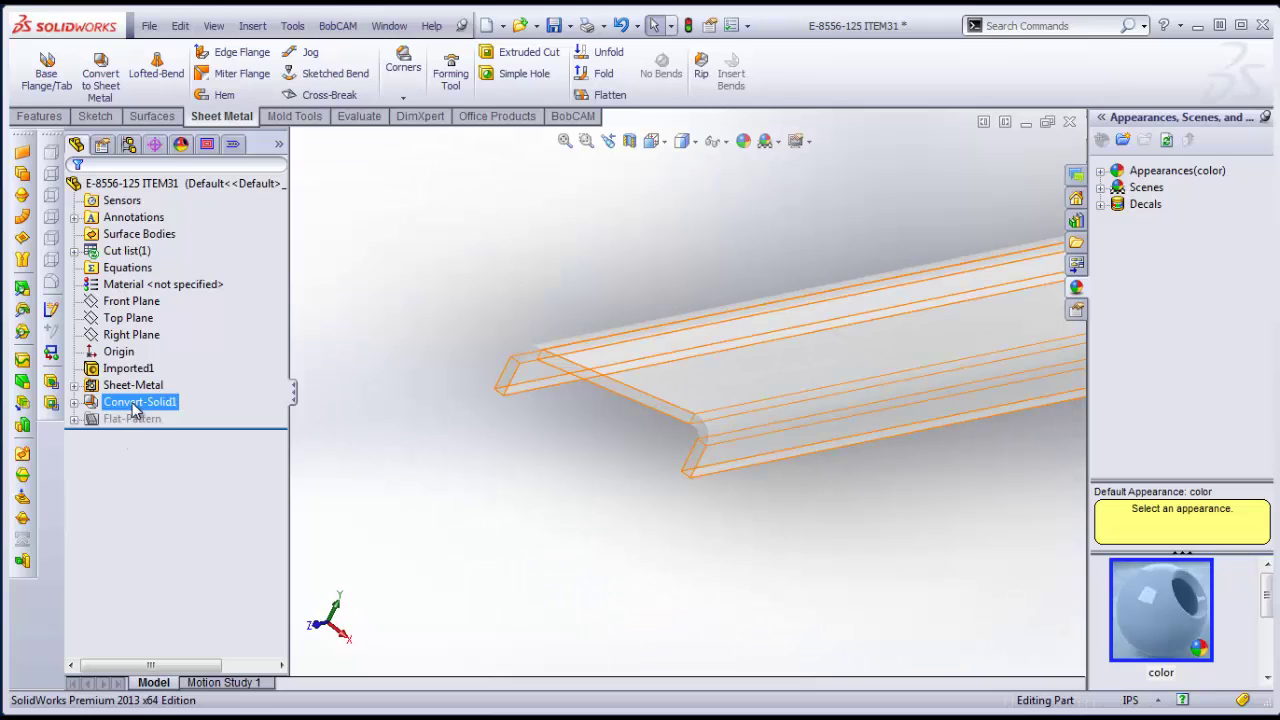
click(130, 419)
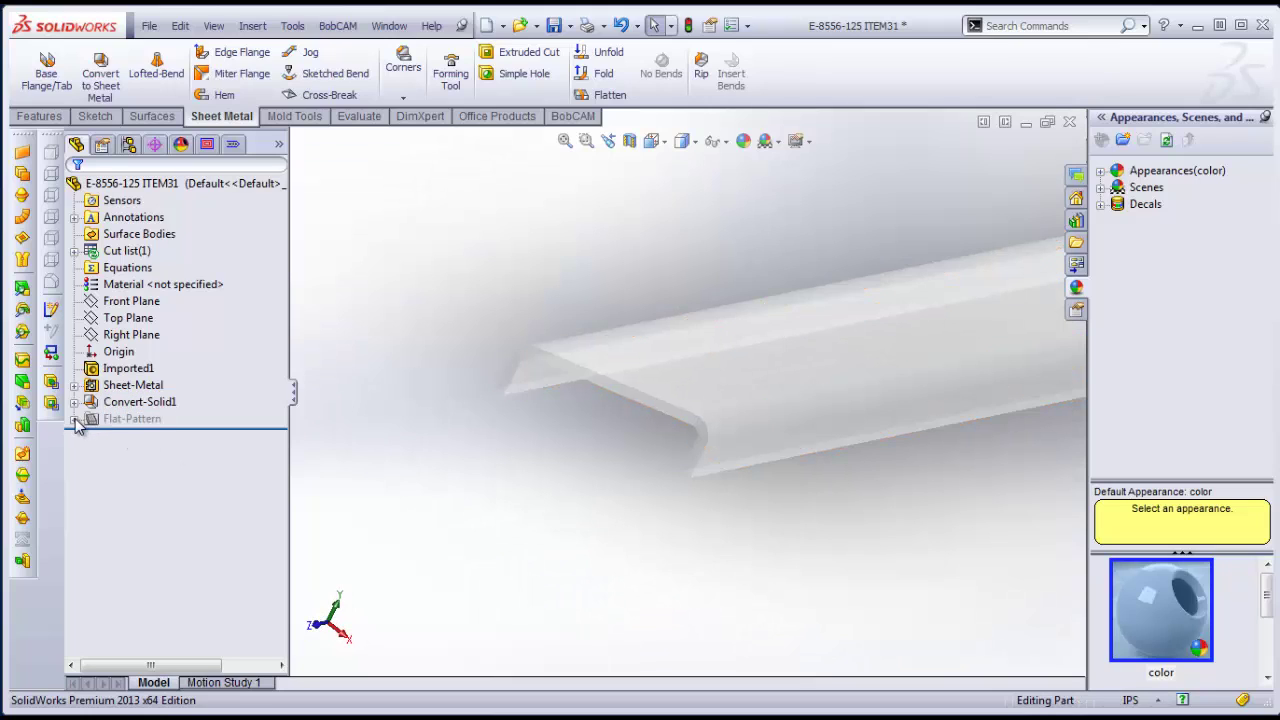
right_click(137, 427)
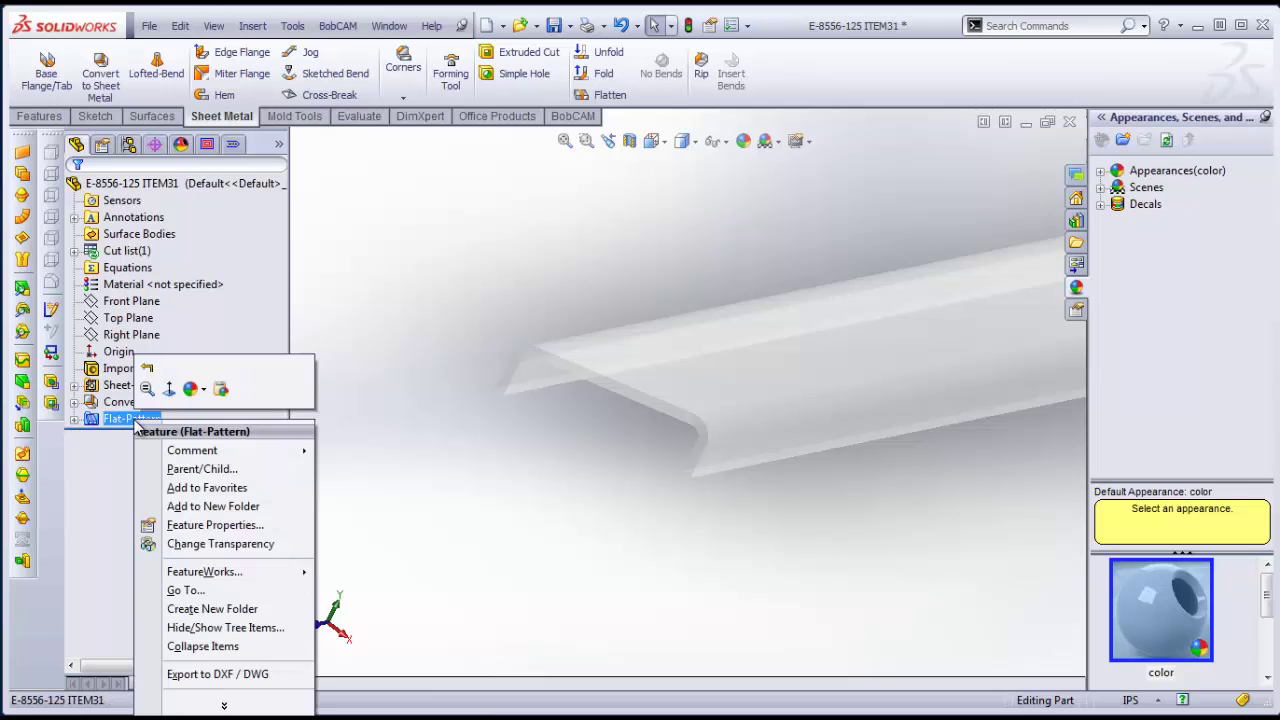
click(76, 420)
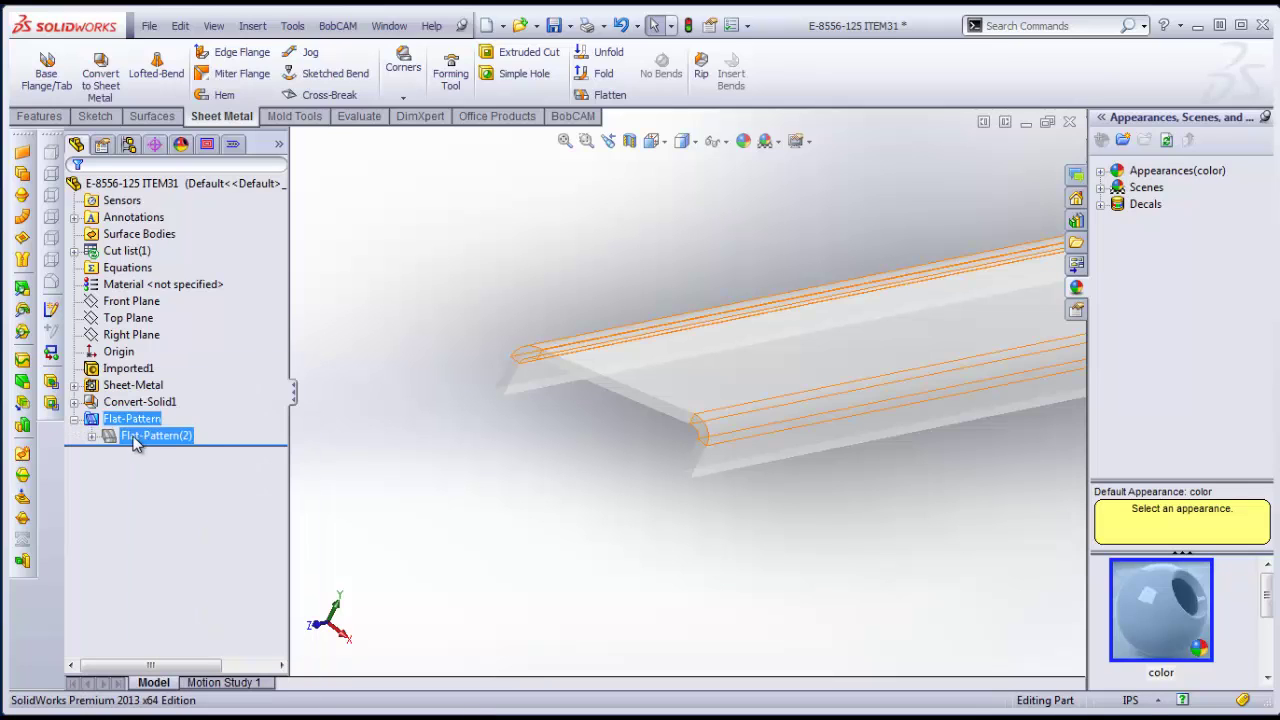
right_click(152, 437)
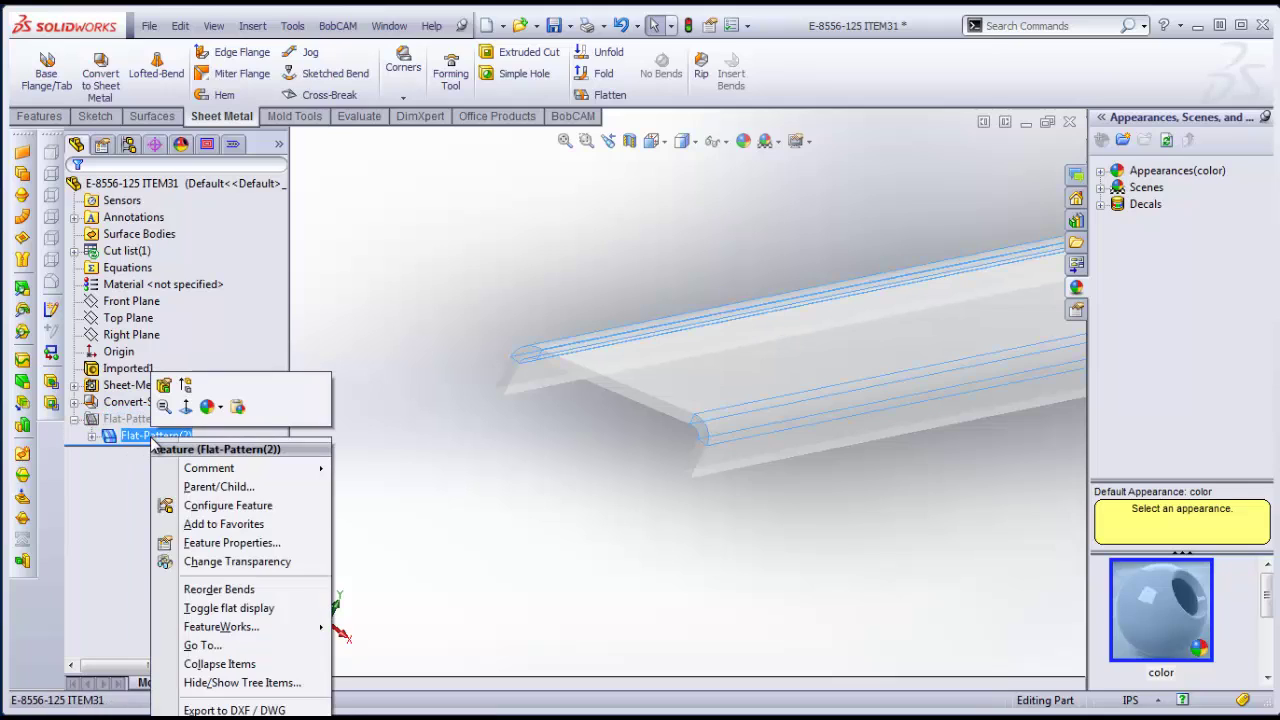
click(118, 482)
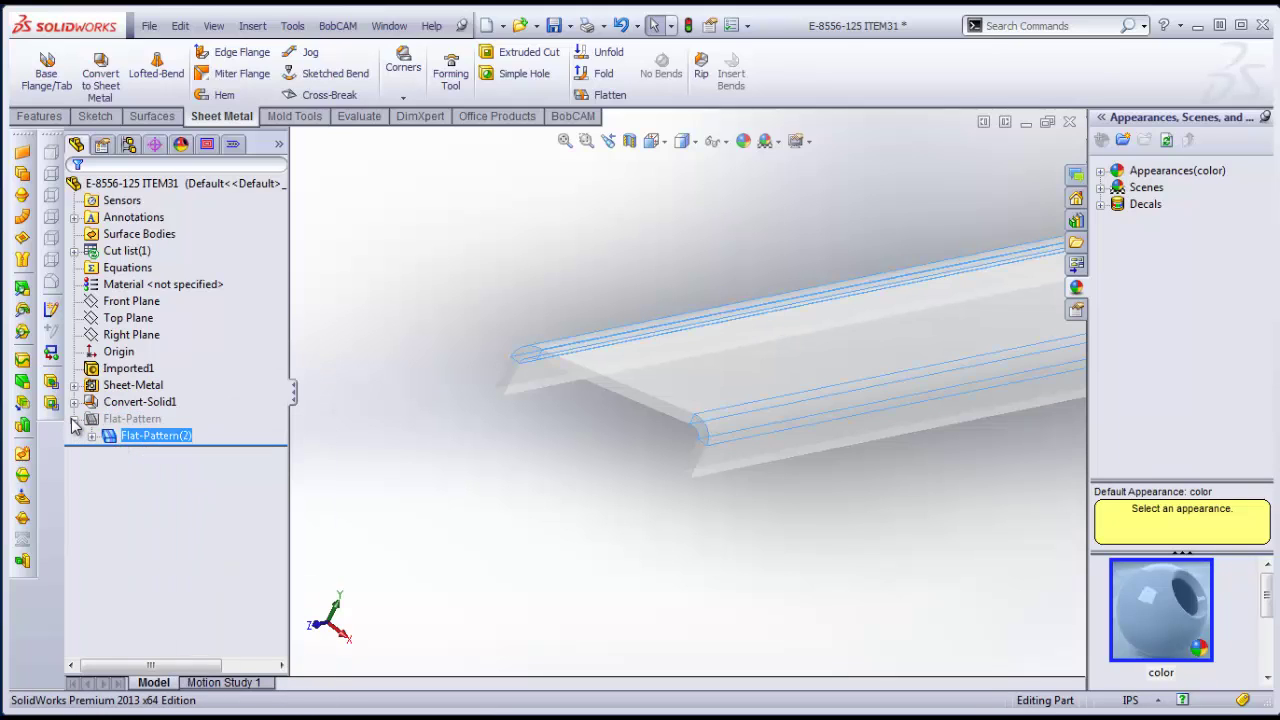
Unsuppress the Flat-Pattern(2) feature to flatten the converted channel
click(75, 420)
click(75, 420)
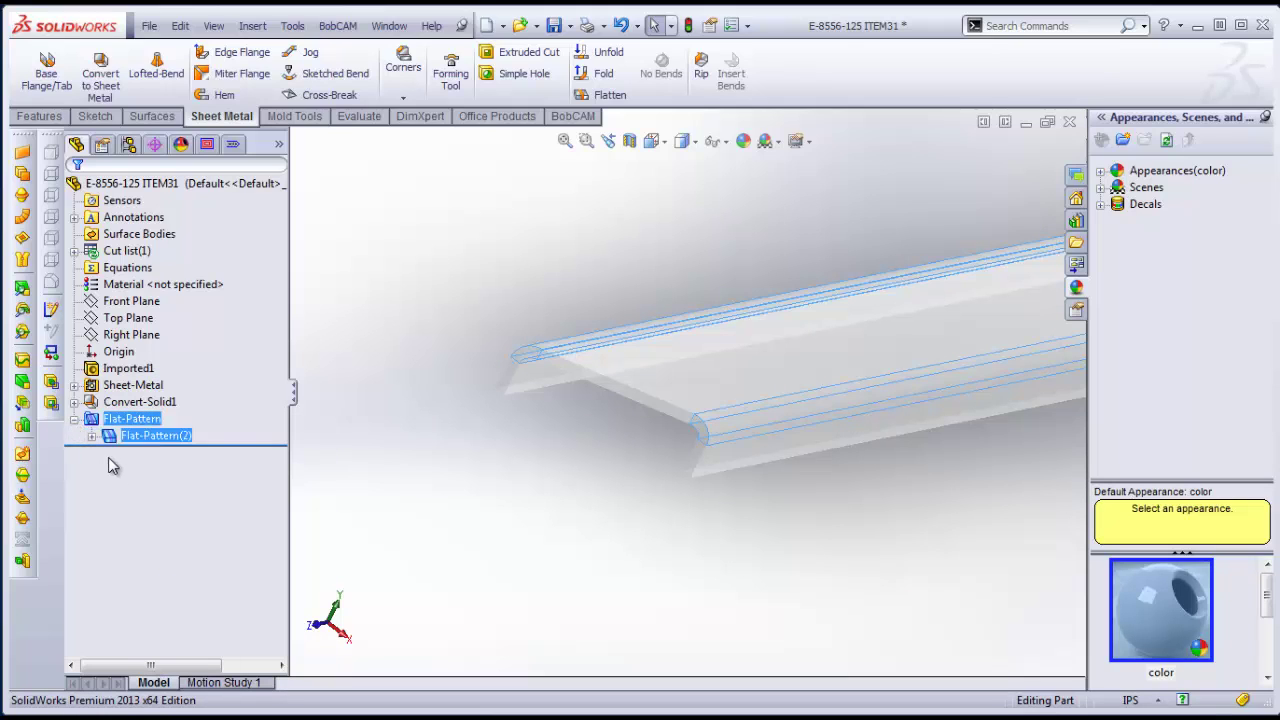
click(143, 436)
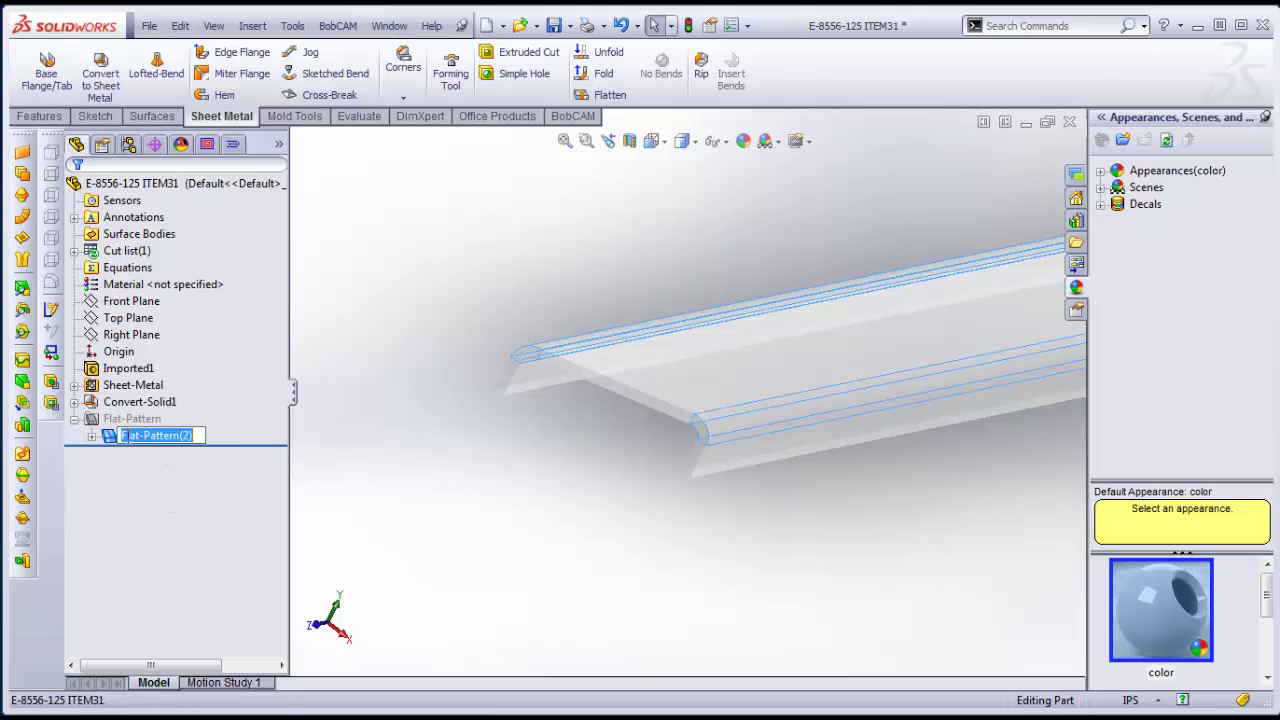
right_click(115, 438)
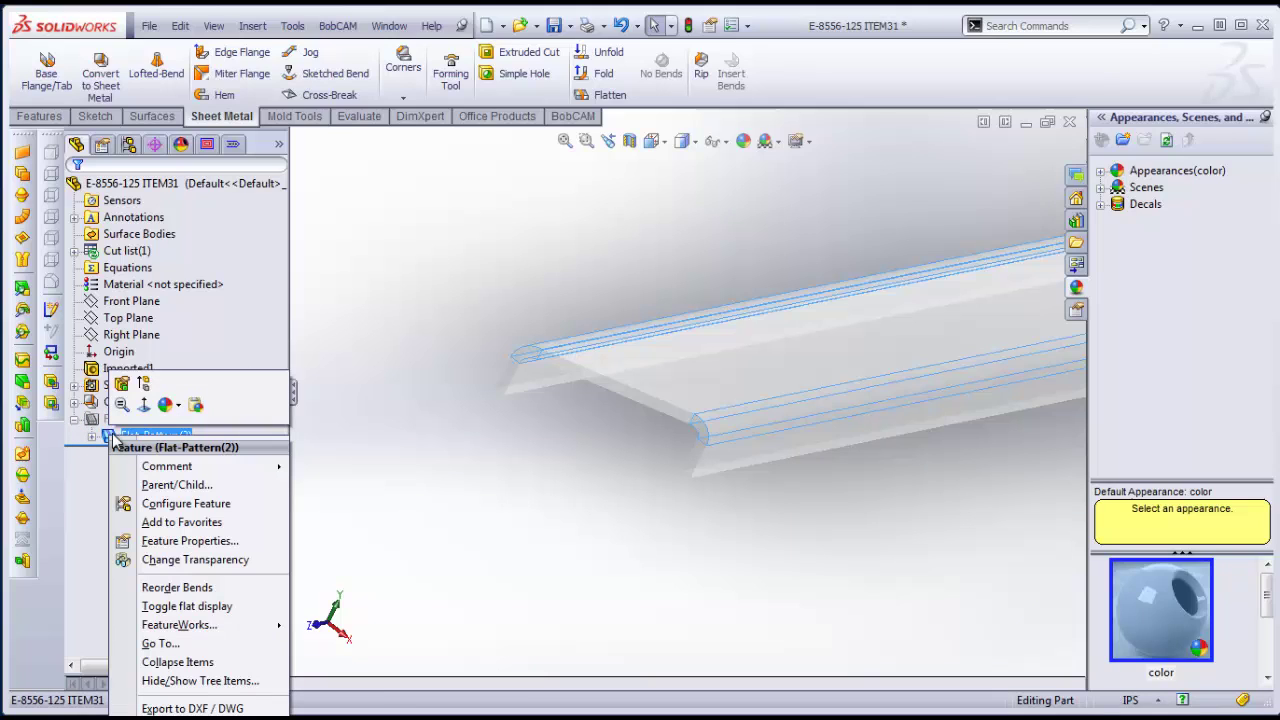
click(145, 387)
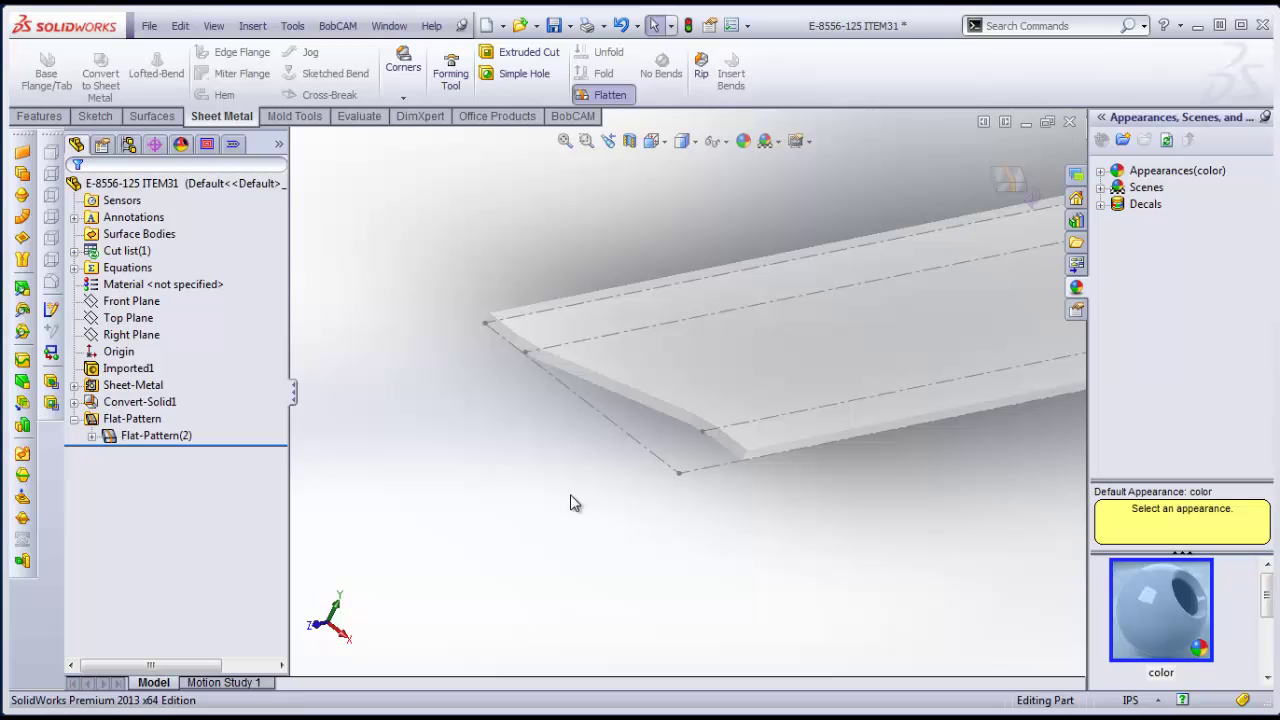
Start a sketch on the broad top face of the flattened channel and view it normal to the sketch plane
key(f)
middle_drag(869, 418, 706, 535)
scroll(706, 536, up, 3)
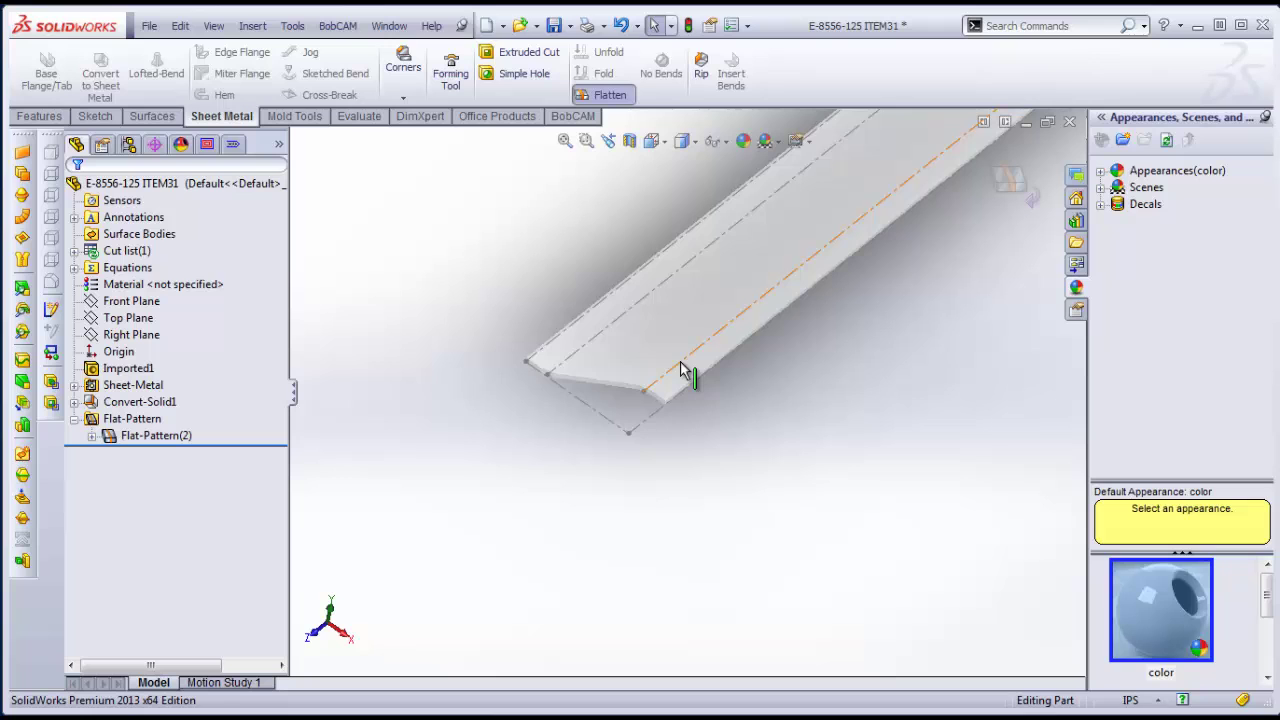
scroll(798, 430, up, 10)
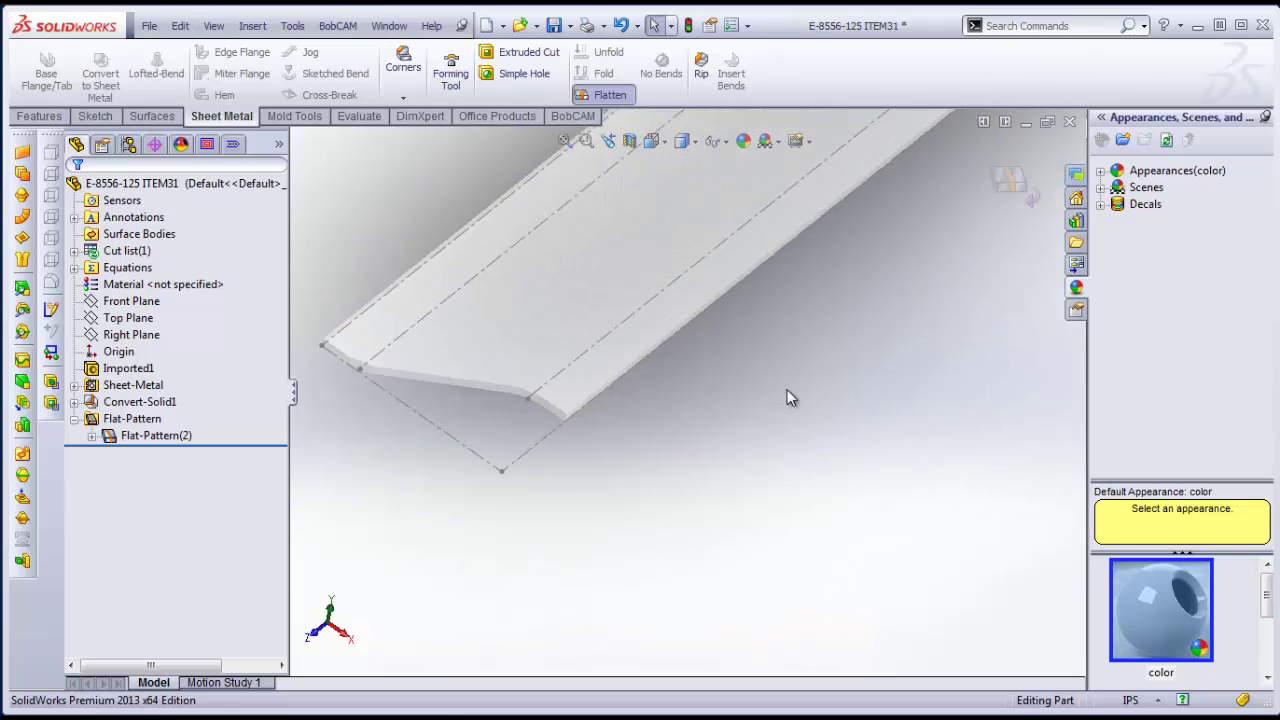
middle_drag(806, 446, 852, 304)
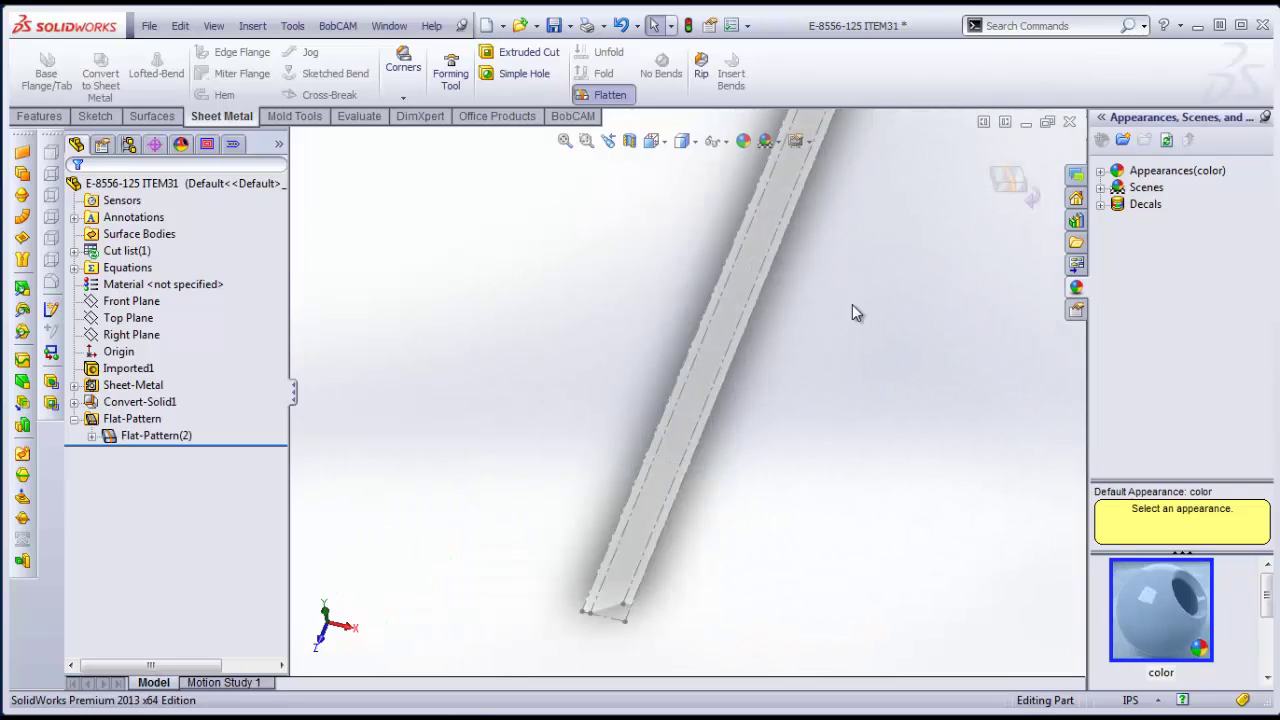
click(714, 352)
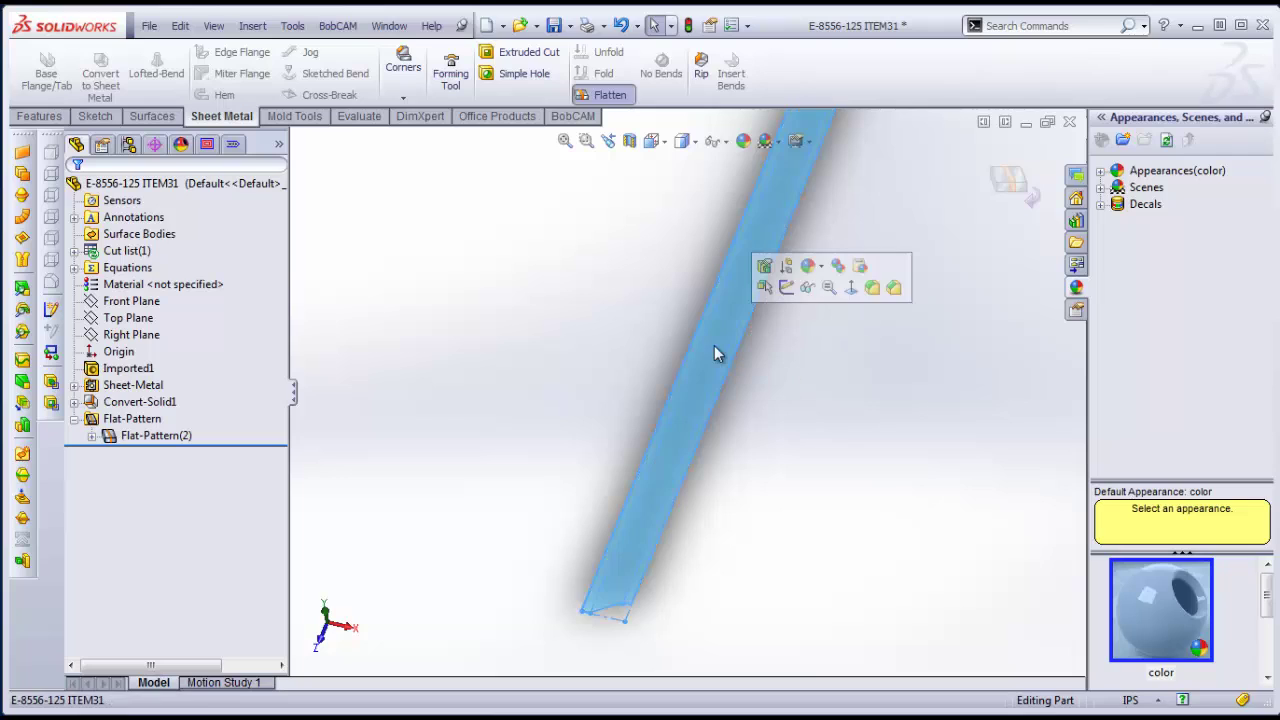
click(786, 288)
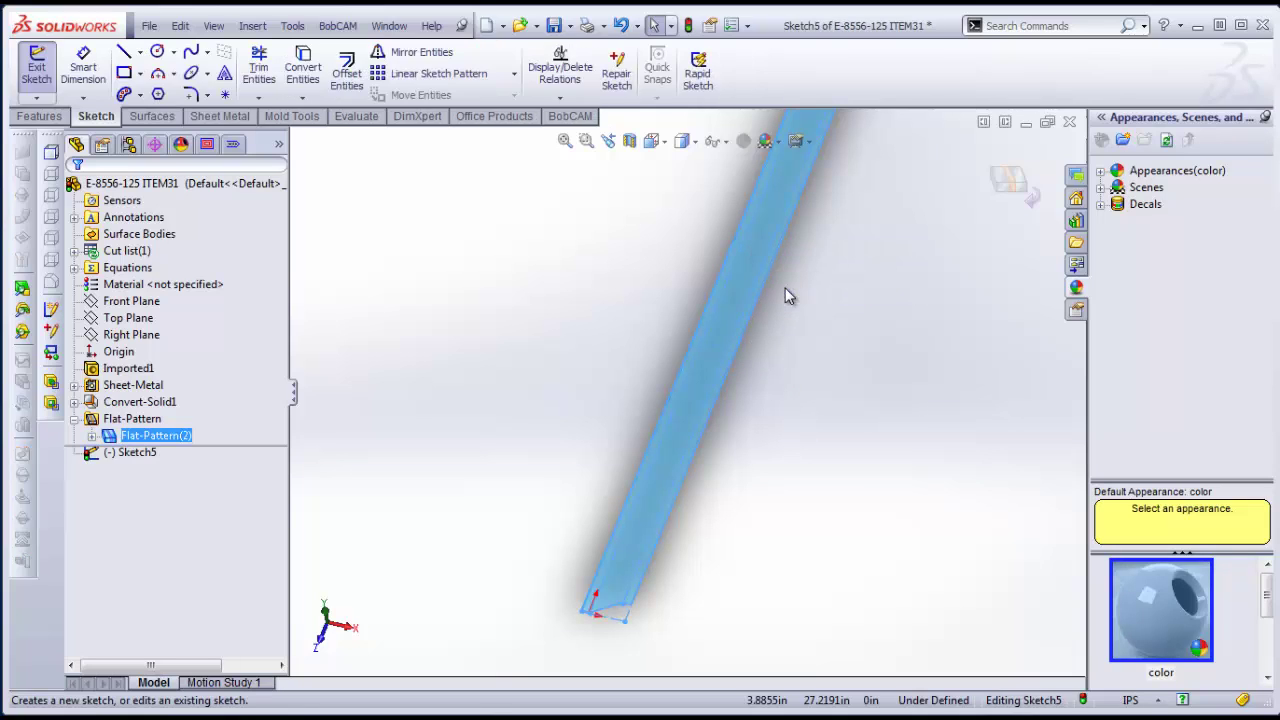
key(space)
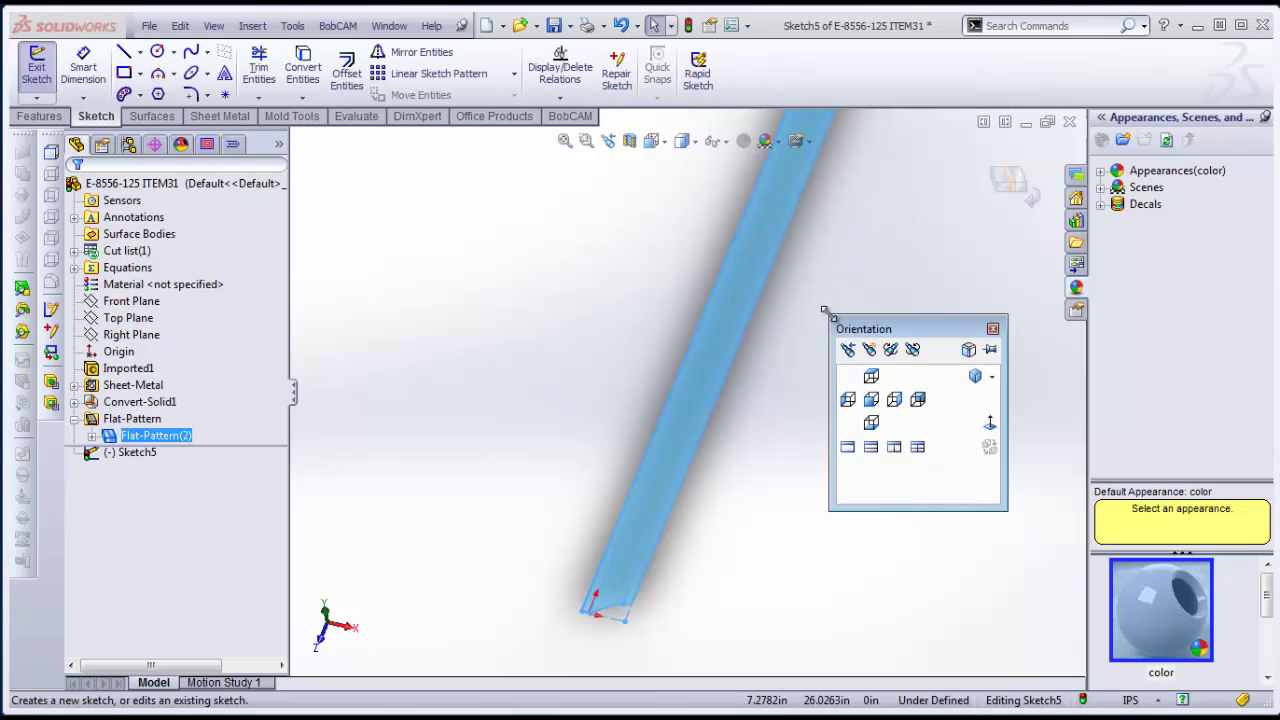
click(990, 425)
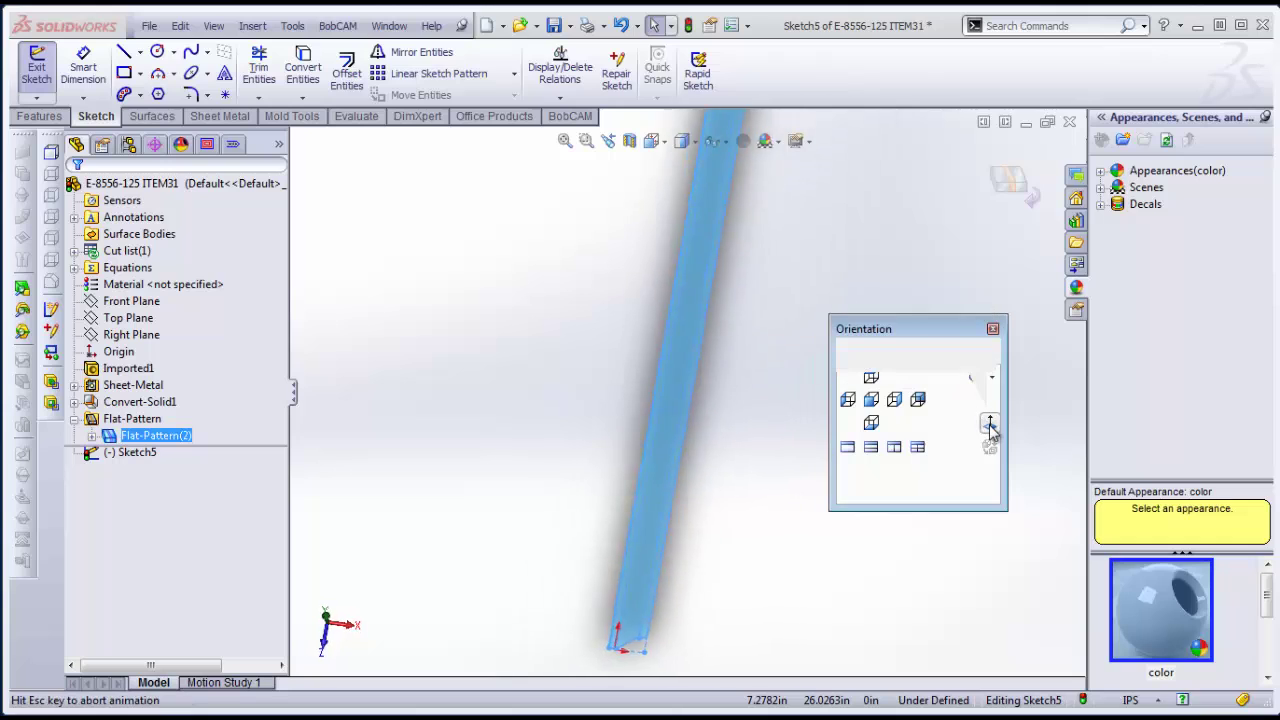
Sketch a corner rectangle between opposite corners of the flat pattern's bounding box, enclosing the whole blank
click(124, 73)
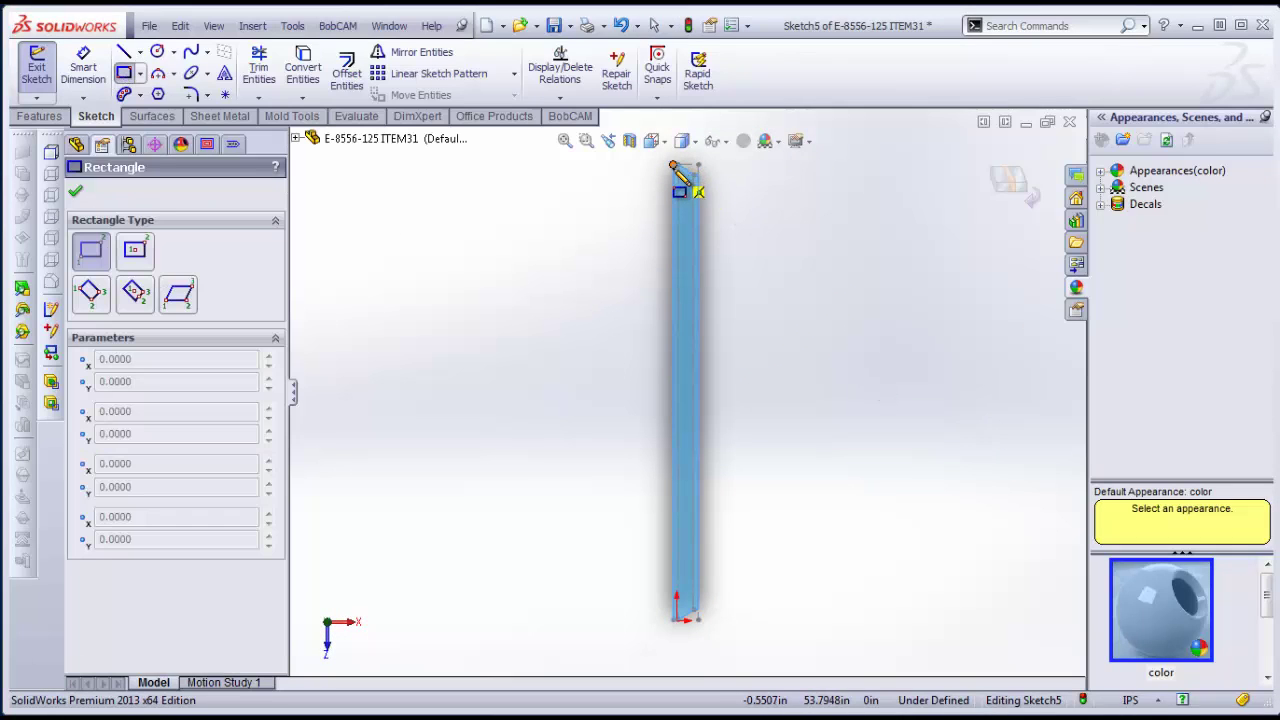
click(673, 165)
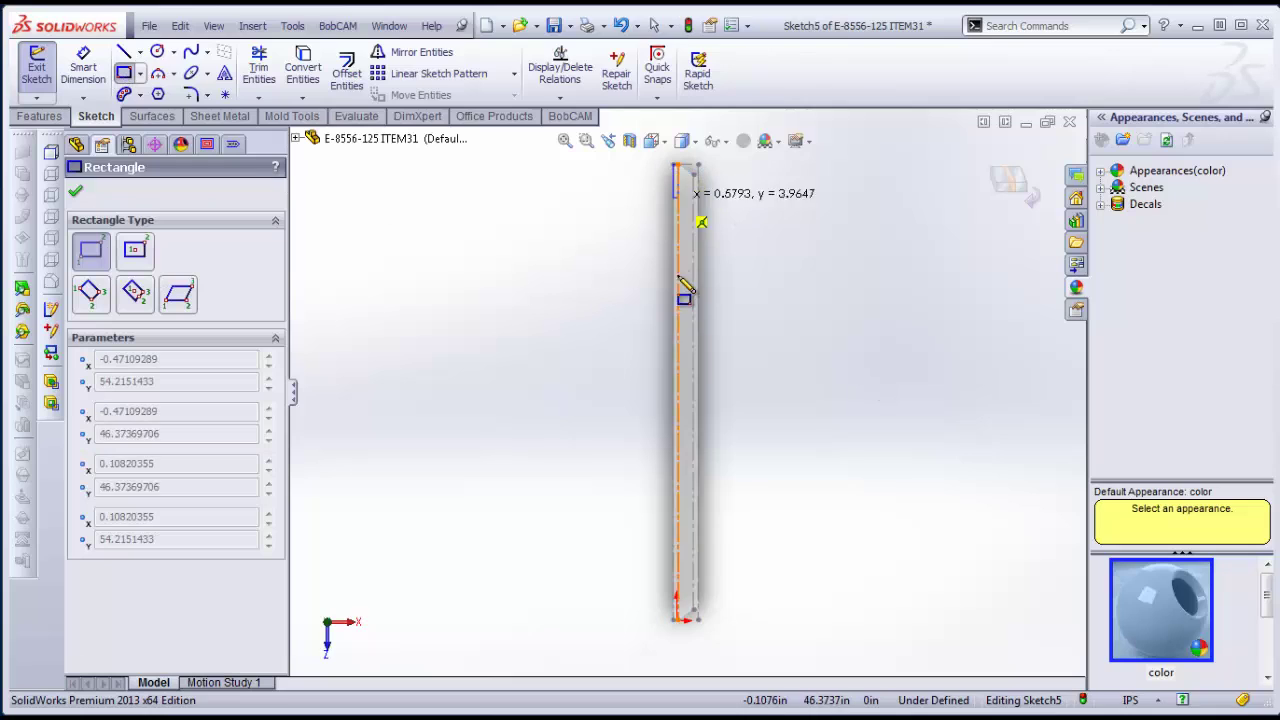
click(698, 619)
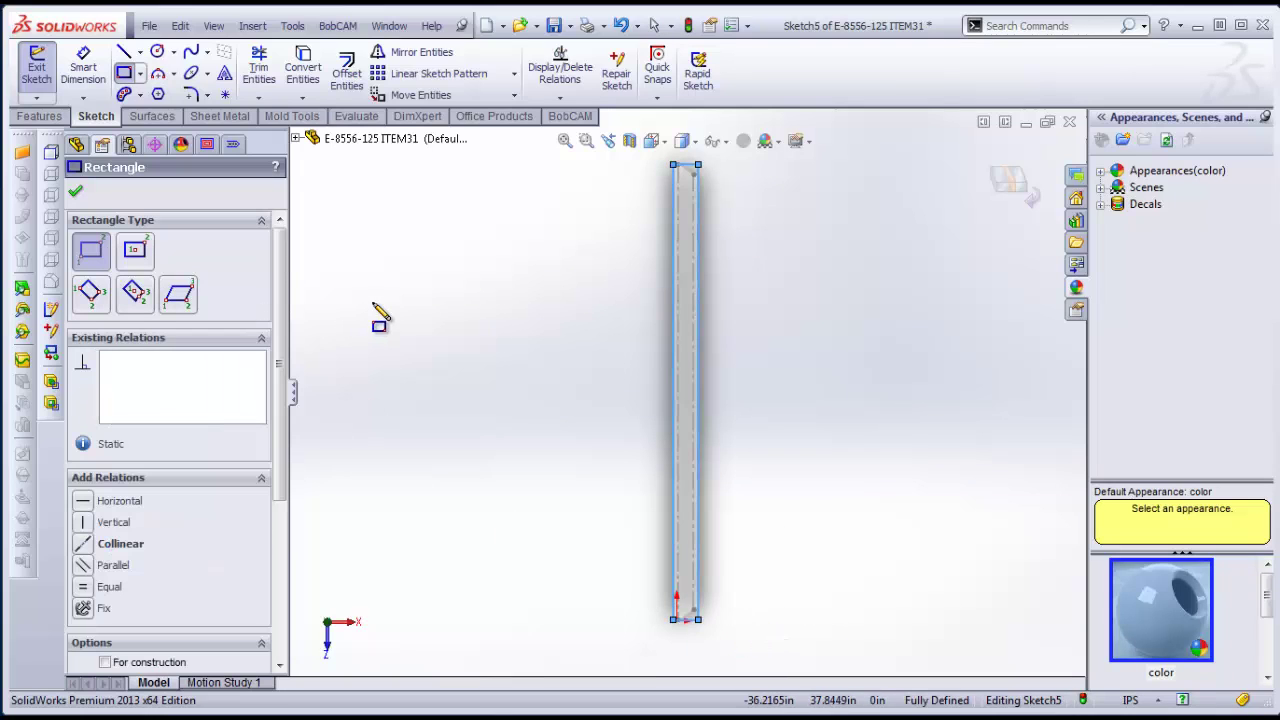
Sketch a line along the full length of the left bend line, between its two endpoints
click(123, 60)
scroll(672, 232, down, 6)
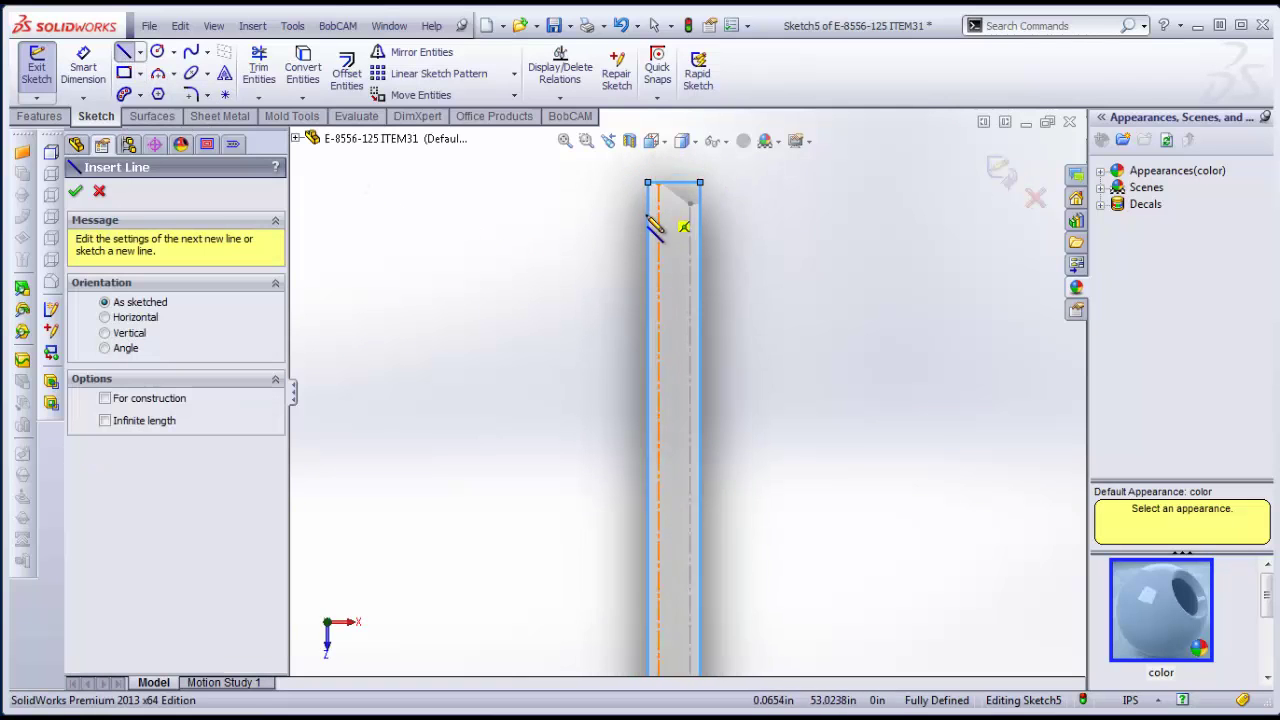
click(680, 216)
scroll(698, 412, up, 6)
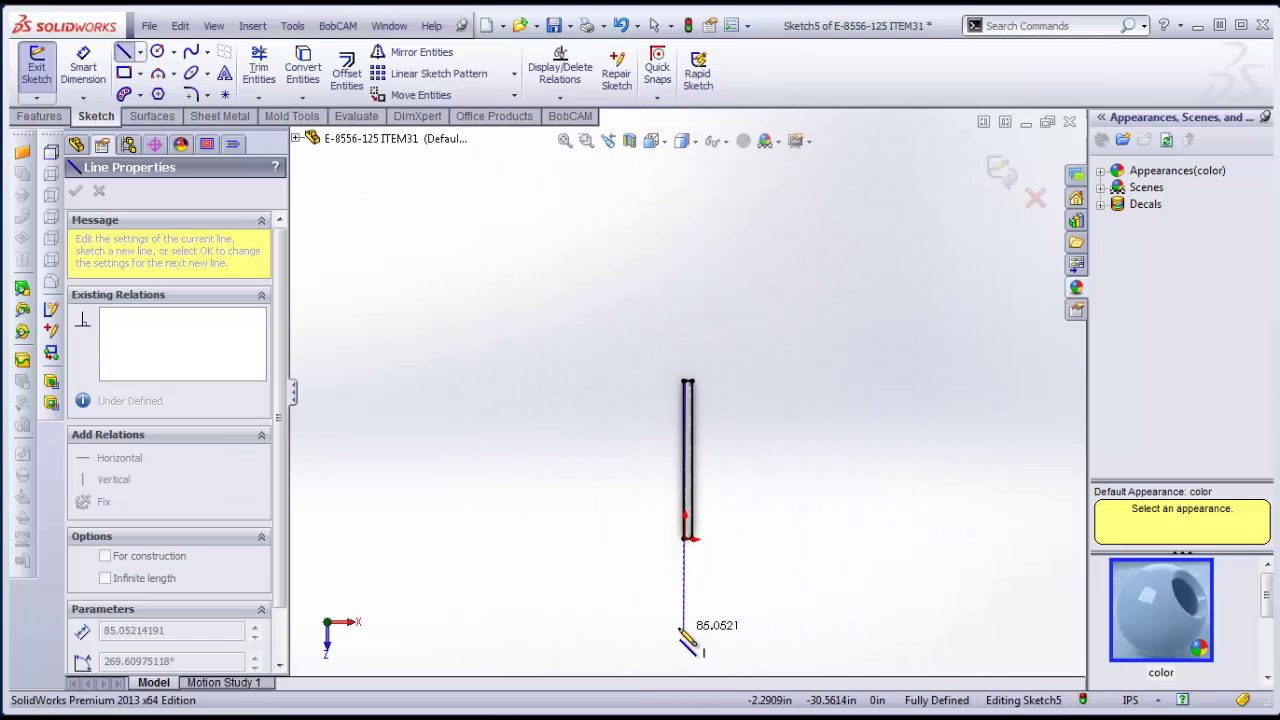
scroll(697, 500, down, 5)
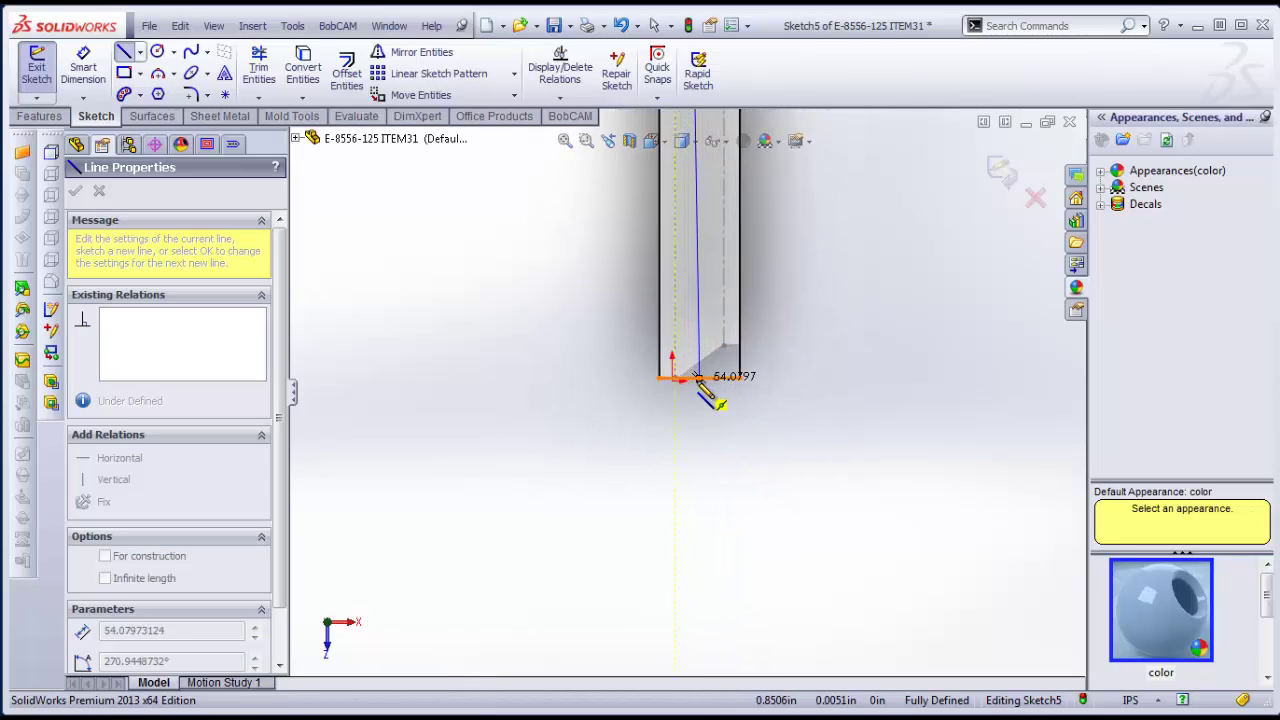
click(665, 379)
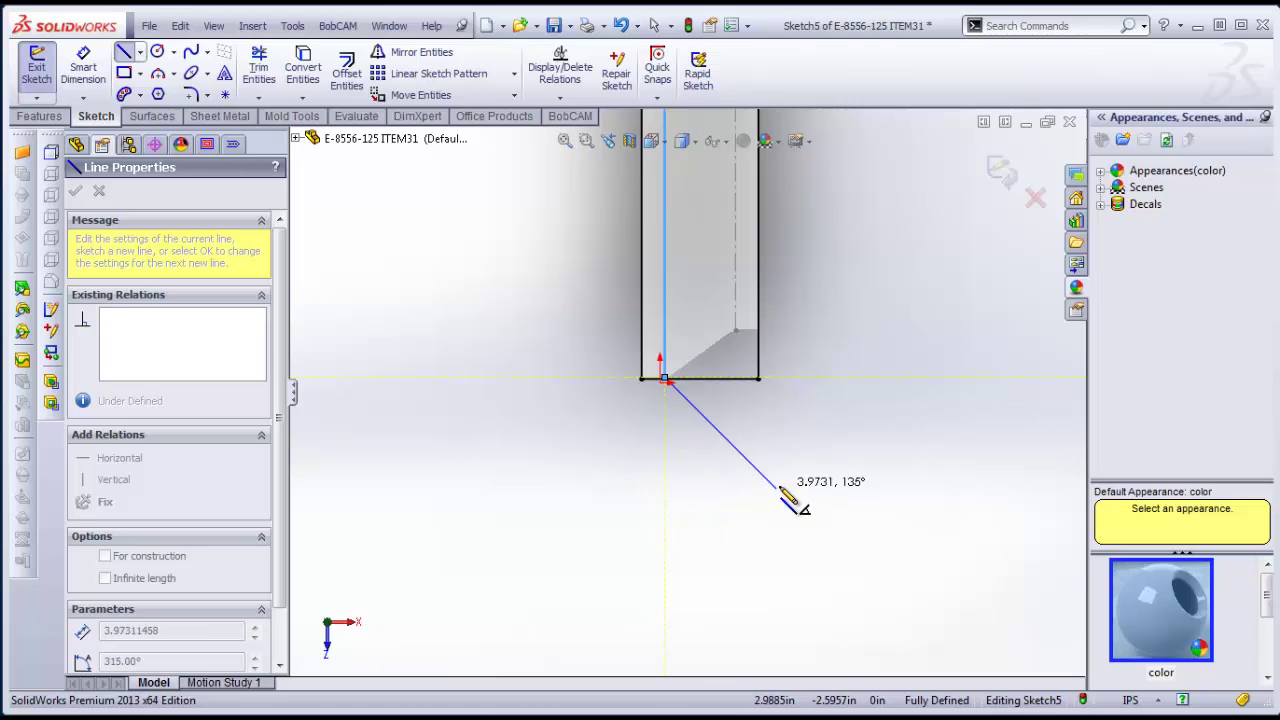
key(Escape)
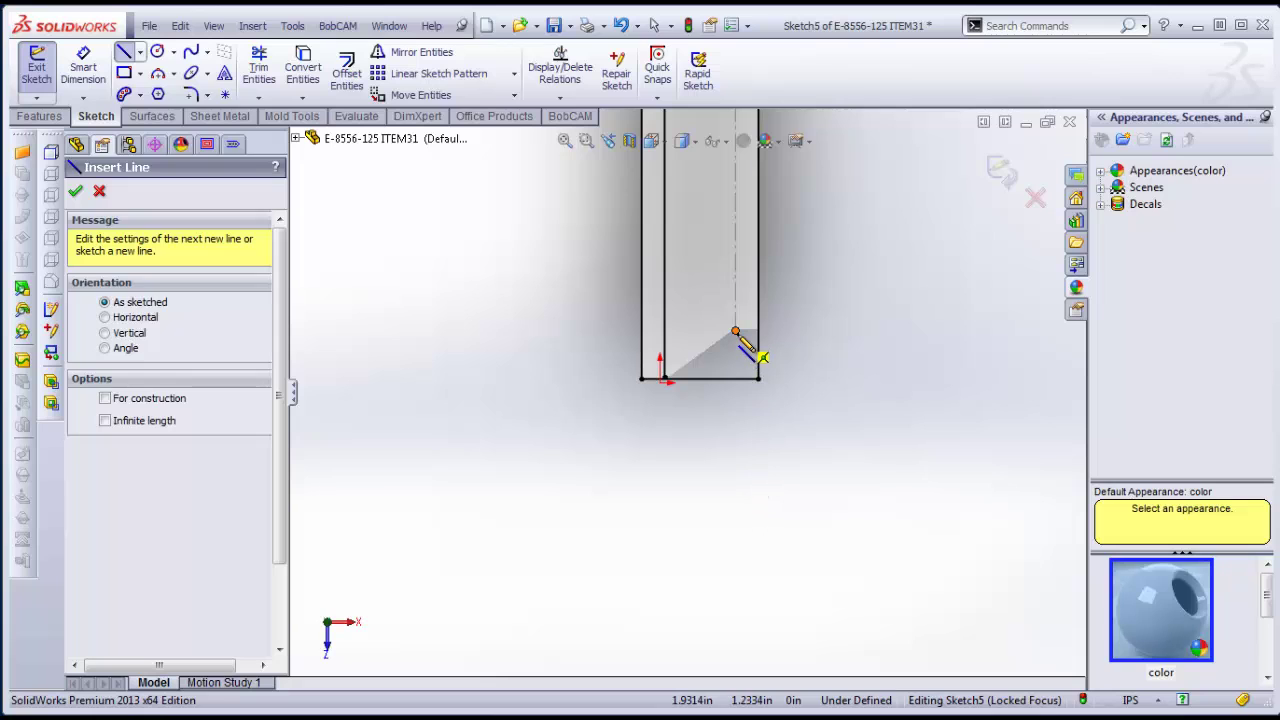
Sketch a second line along the full length of the right bend line, from its lower to its upper endpoint
click(746, 347)
key(f)
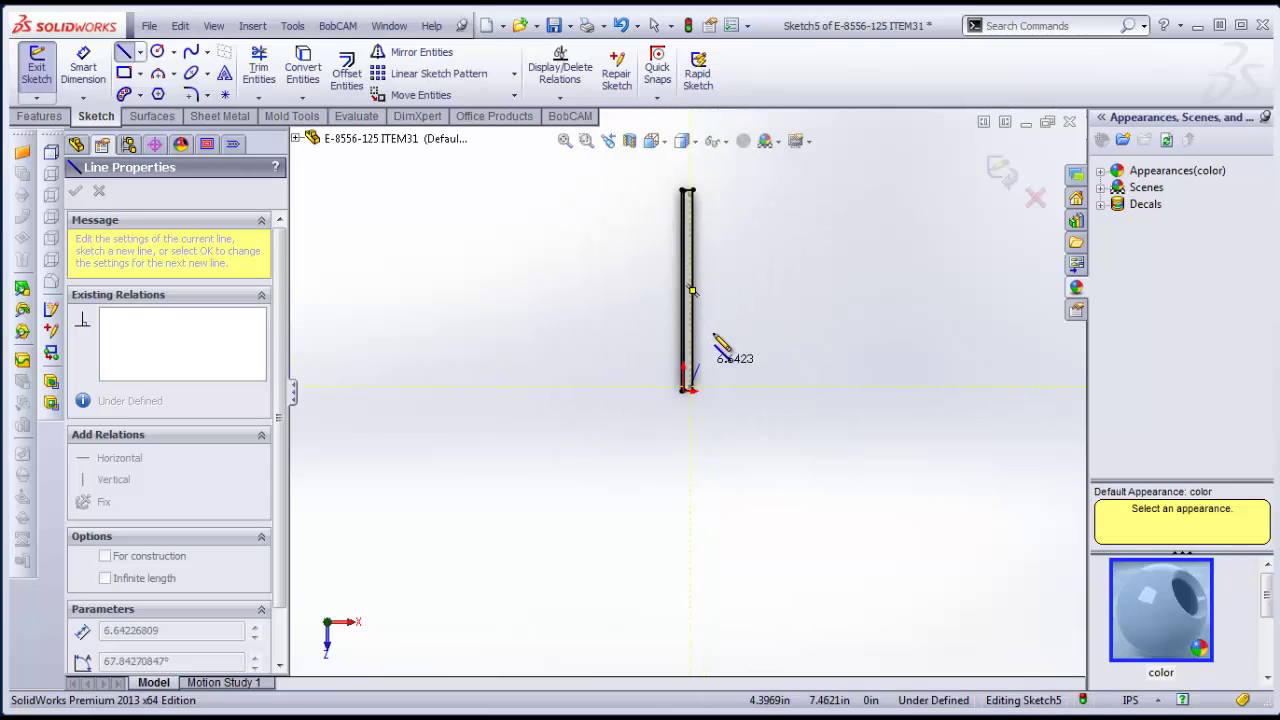
scroll(690, 230, down, 10)
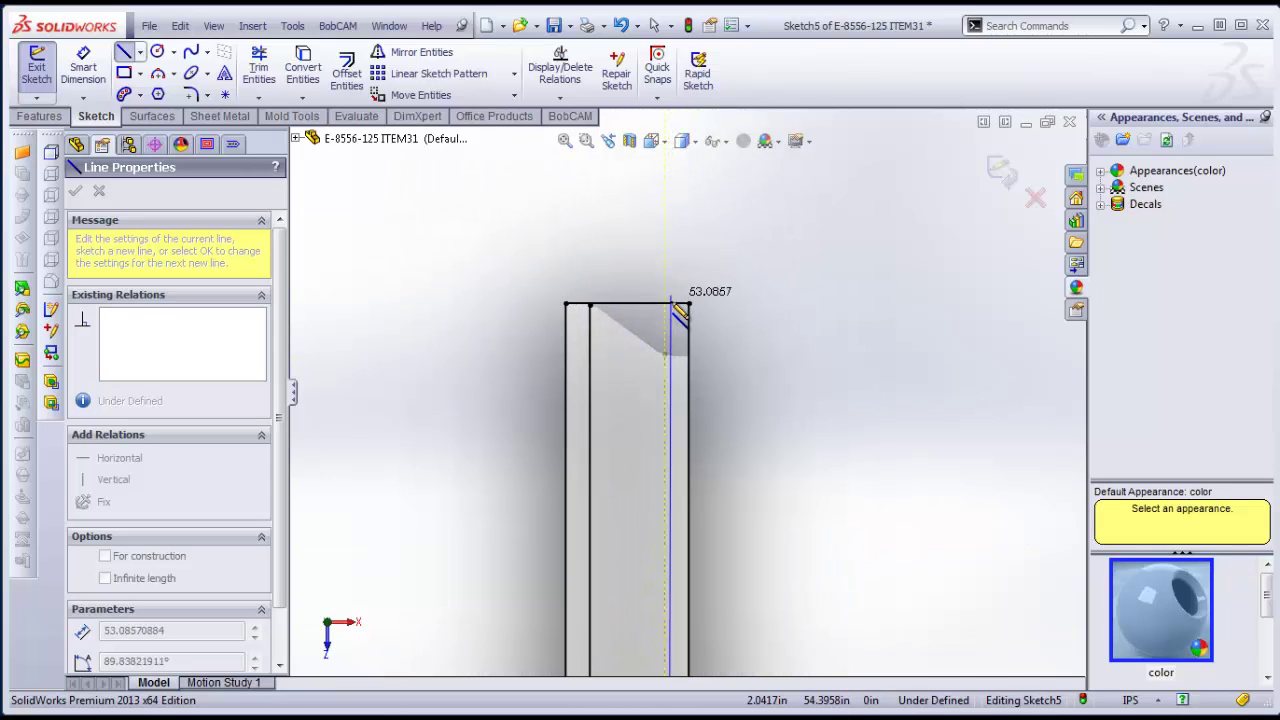
click(664, 354)
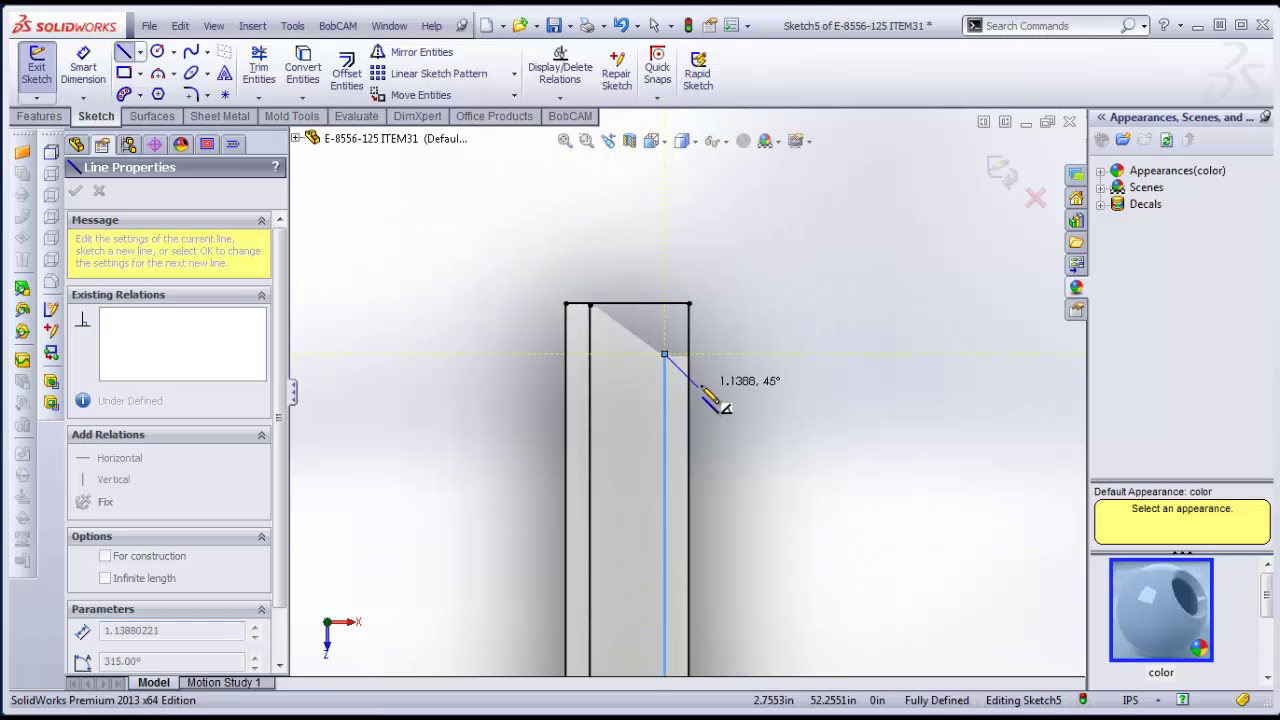
key(Escape)
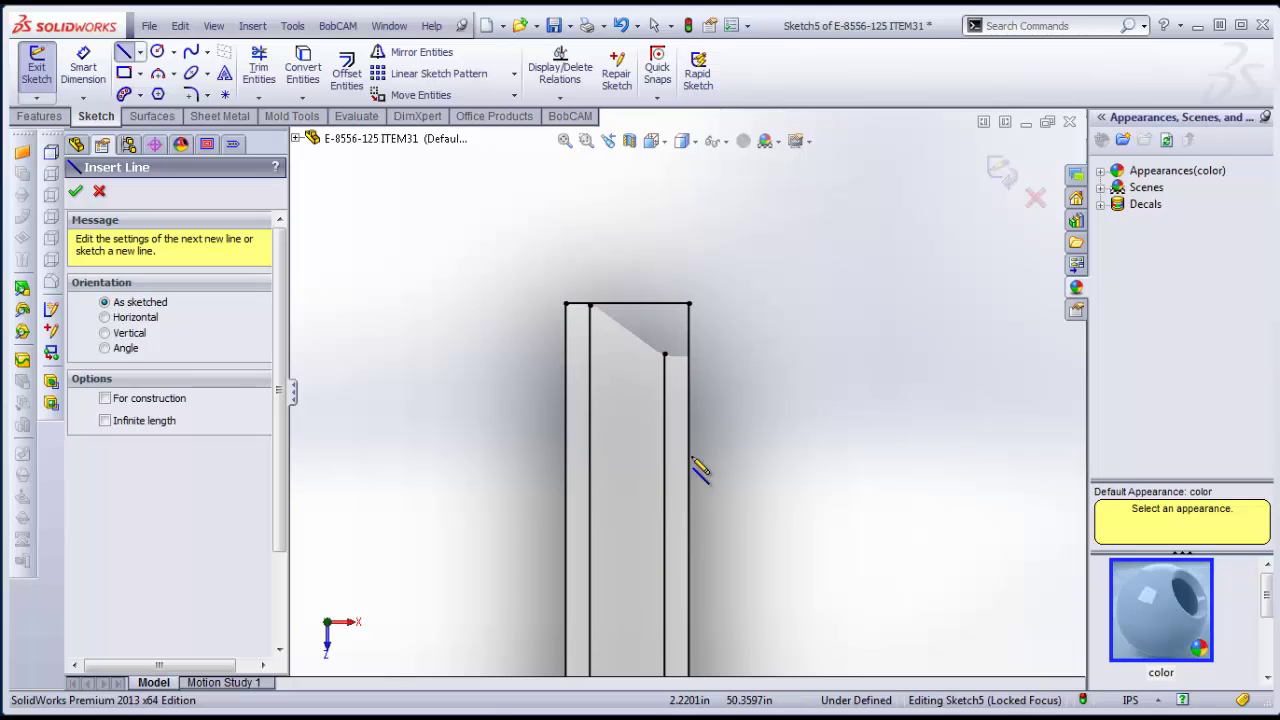
Convert the outline of the flat pattern's top face into sketch entities and check the angled end's corner
scroll(708, 468, down, 2)
scroll(735, 450, up, 4)
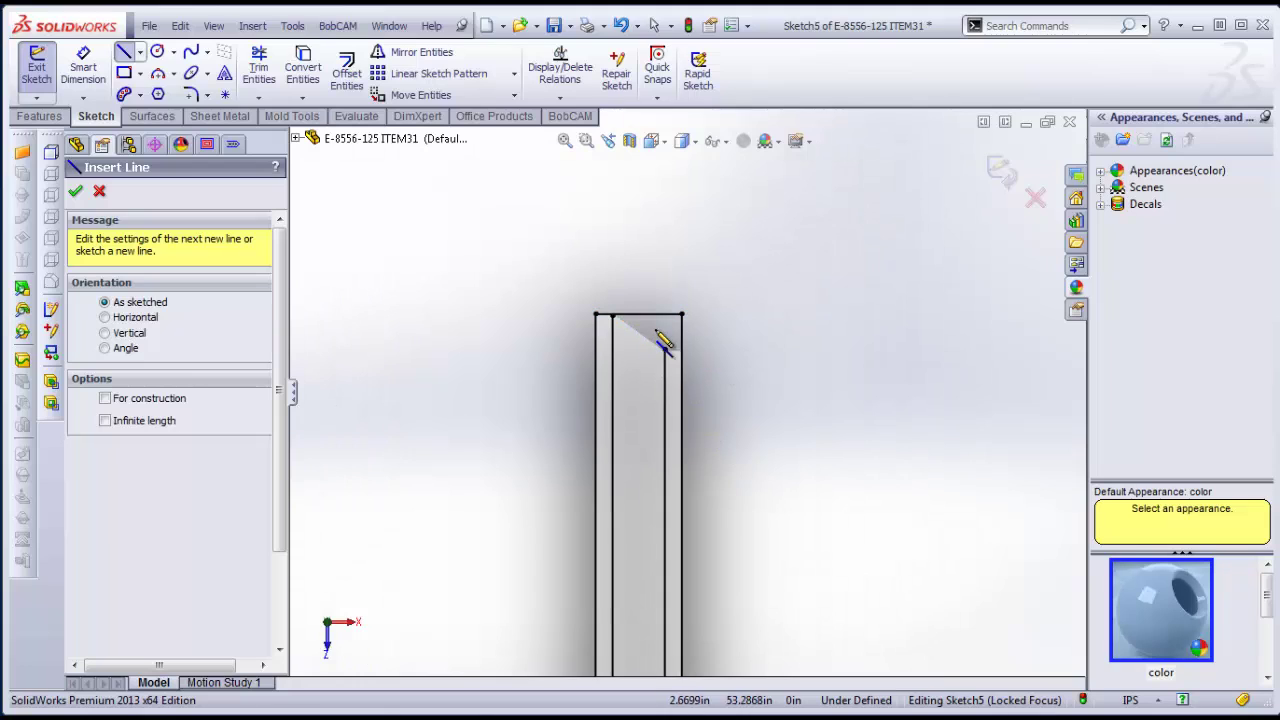
click(305, 99)
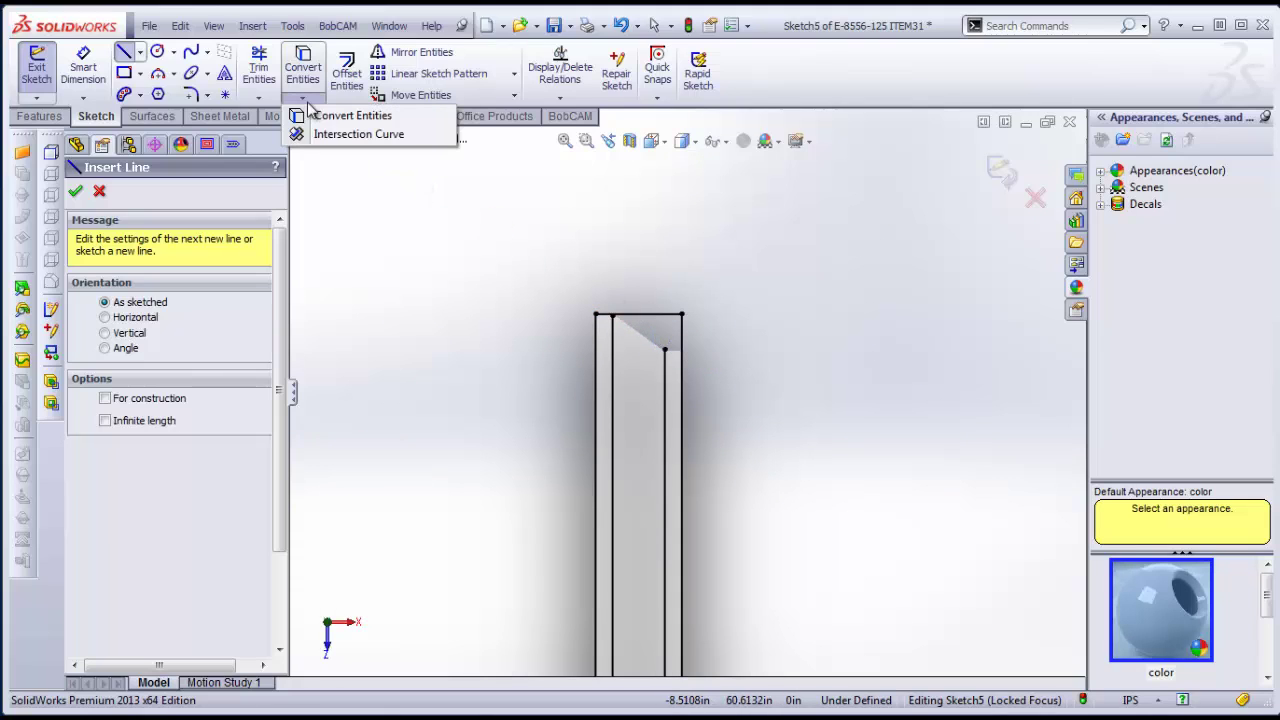
click(368, 125)
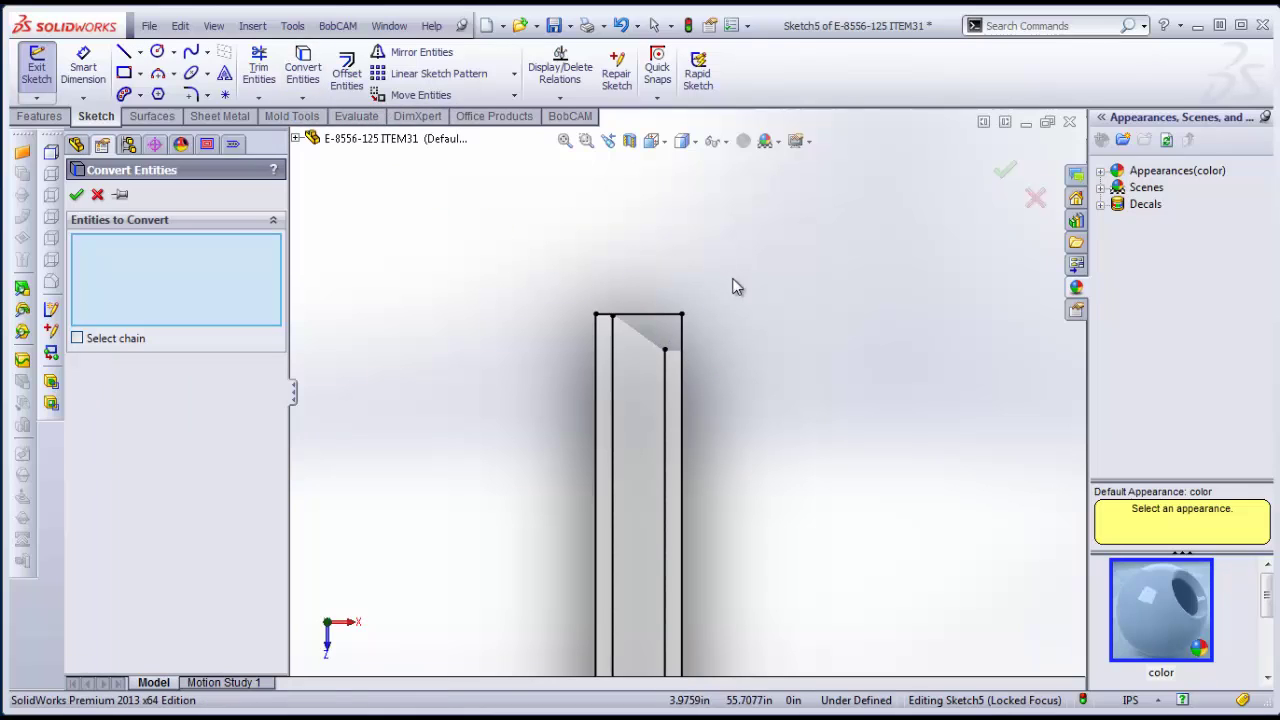
click(643, 384)
click(76, 194)
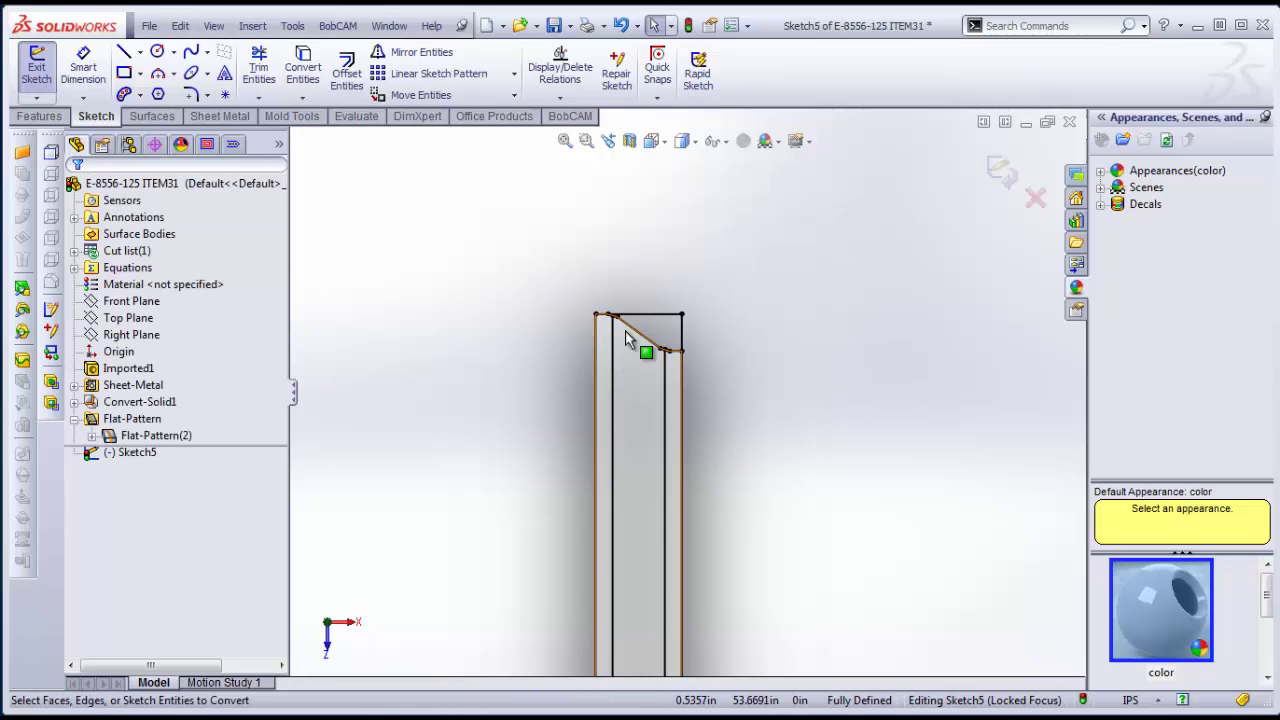
scroll(729, 404, down, 8)
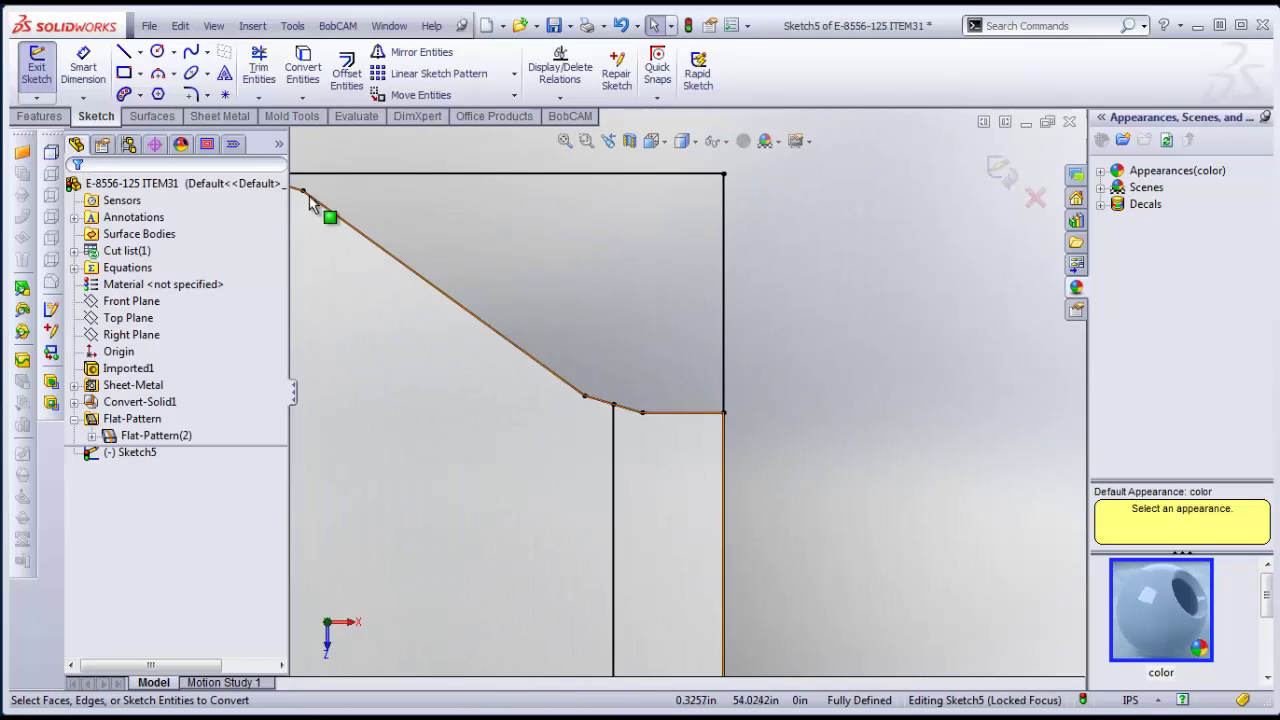
scroll(632, 425, down, 3)
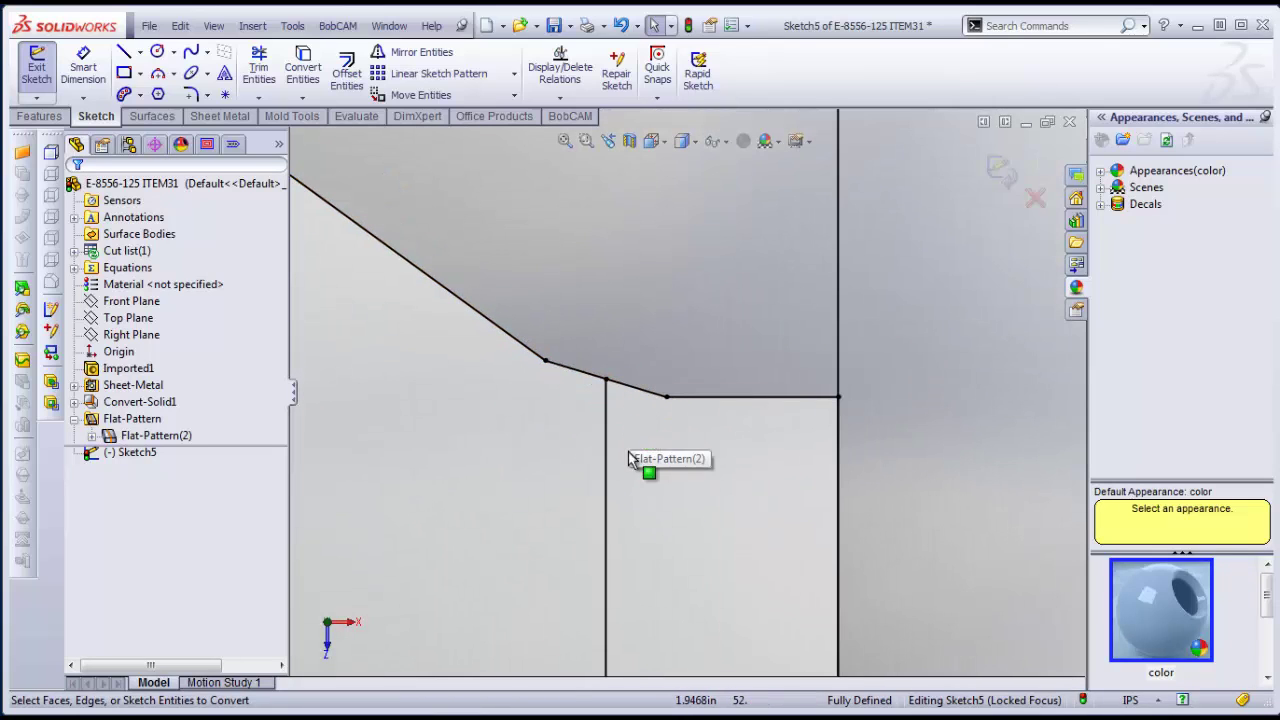
Finish and close the sketch containing the flat pattern's outline and bend lines
key(ctrl+3)
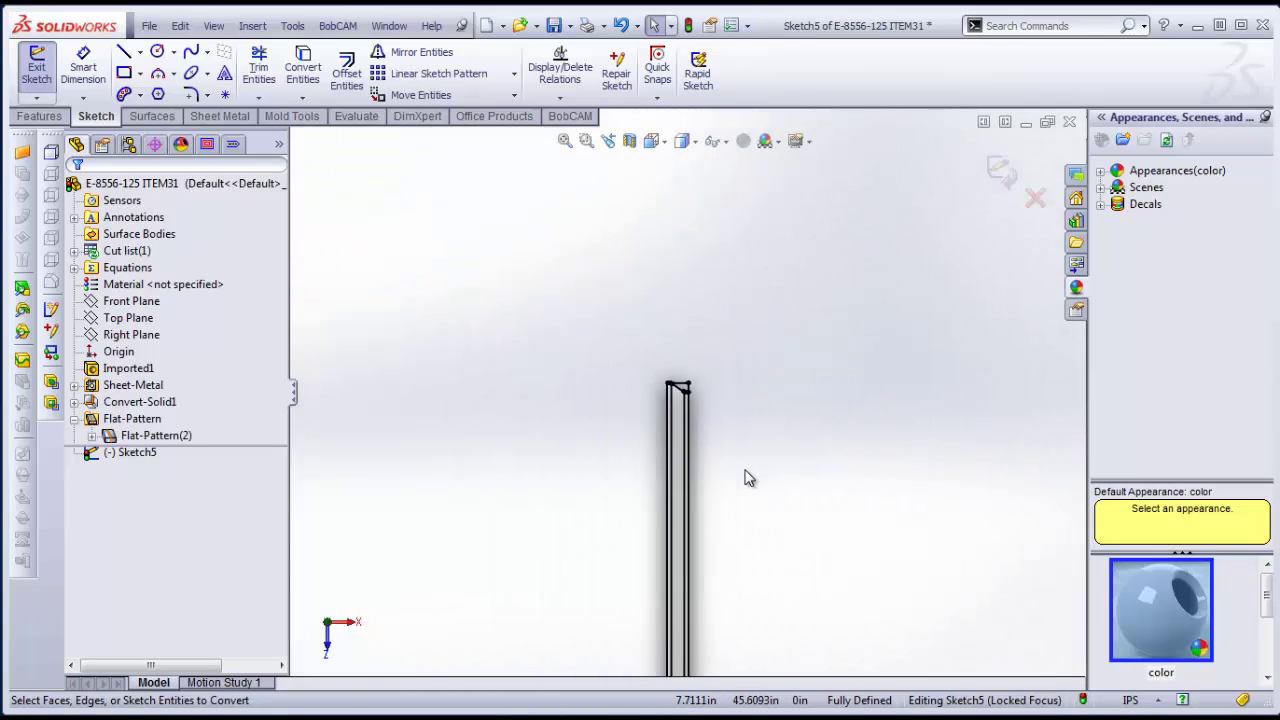
scroll(723, 641, down, 5)
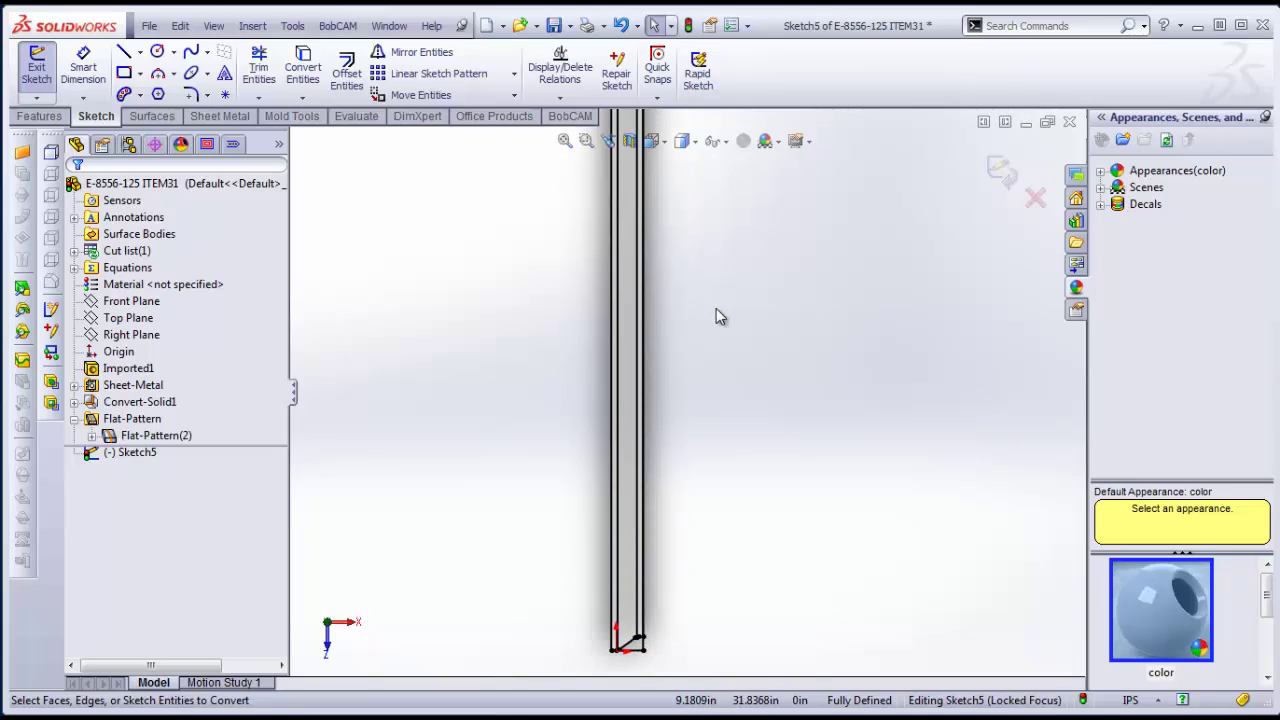
click(36, 66)
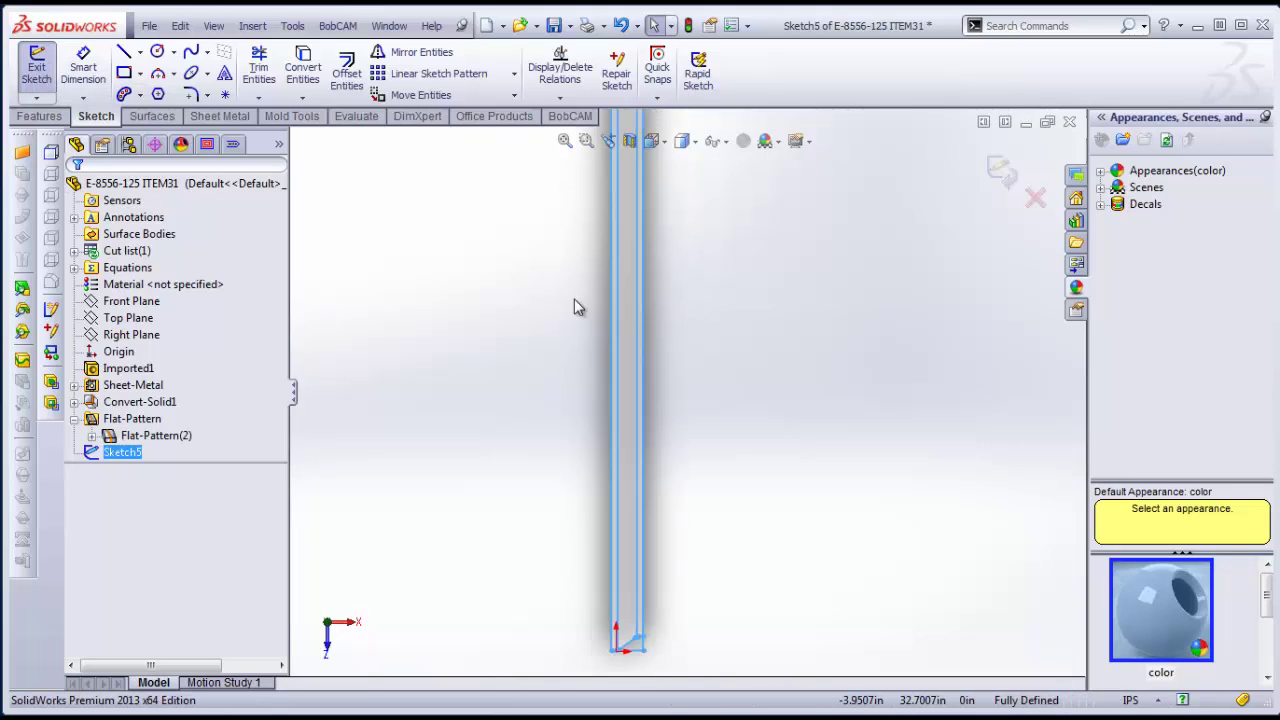
Save the part to the Desktop in Dxf (*.dxf) format as "Flat pattern - E-8556-125 ITEM31"
click(149, 26)
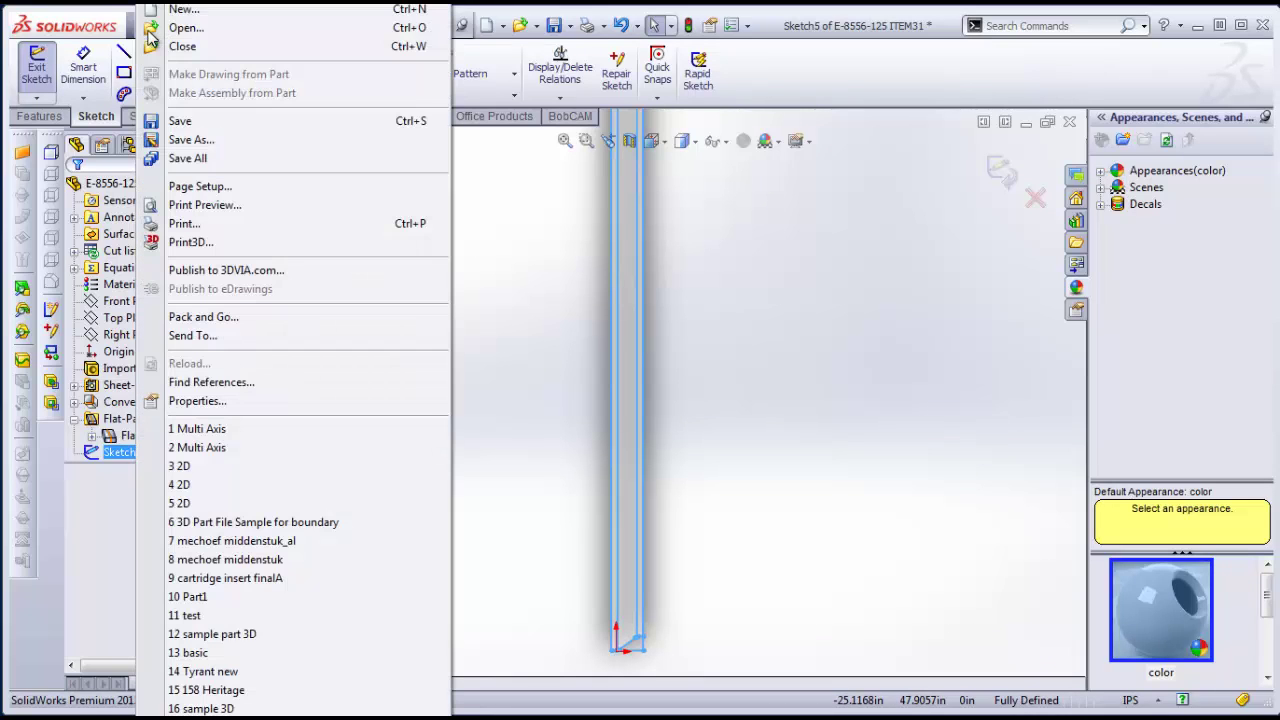
click(243, 140)
click(978, 451)
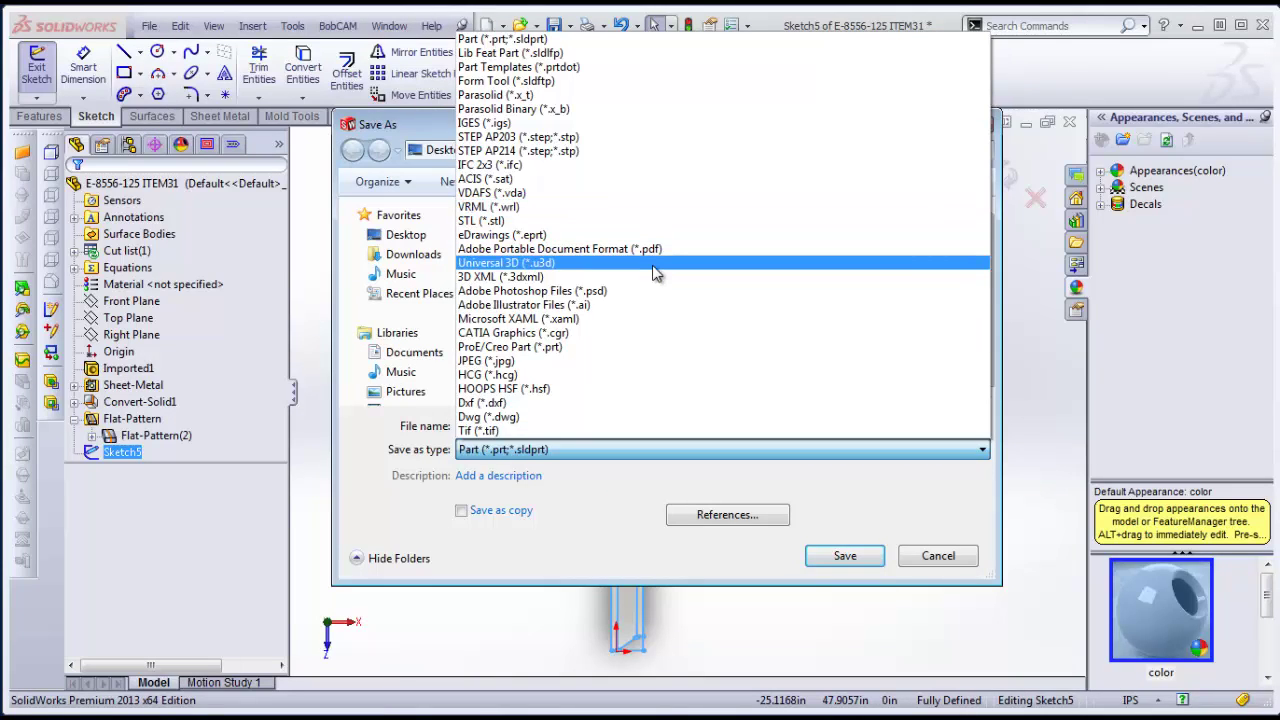
click(650, 406)
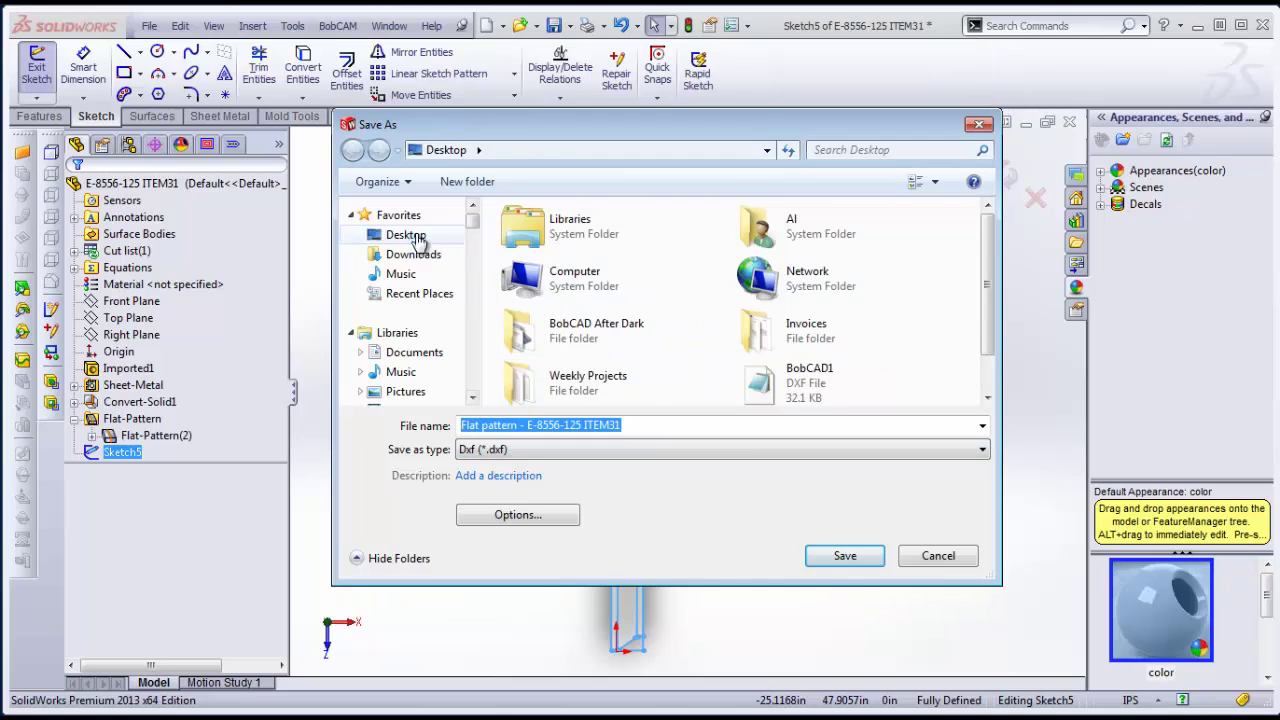
click(845, 557)
click(699, 386)
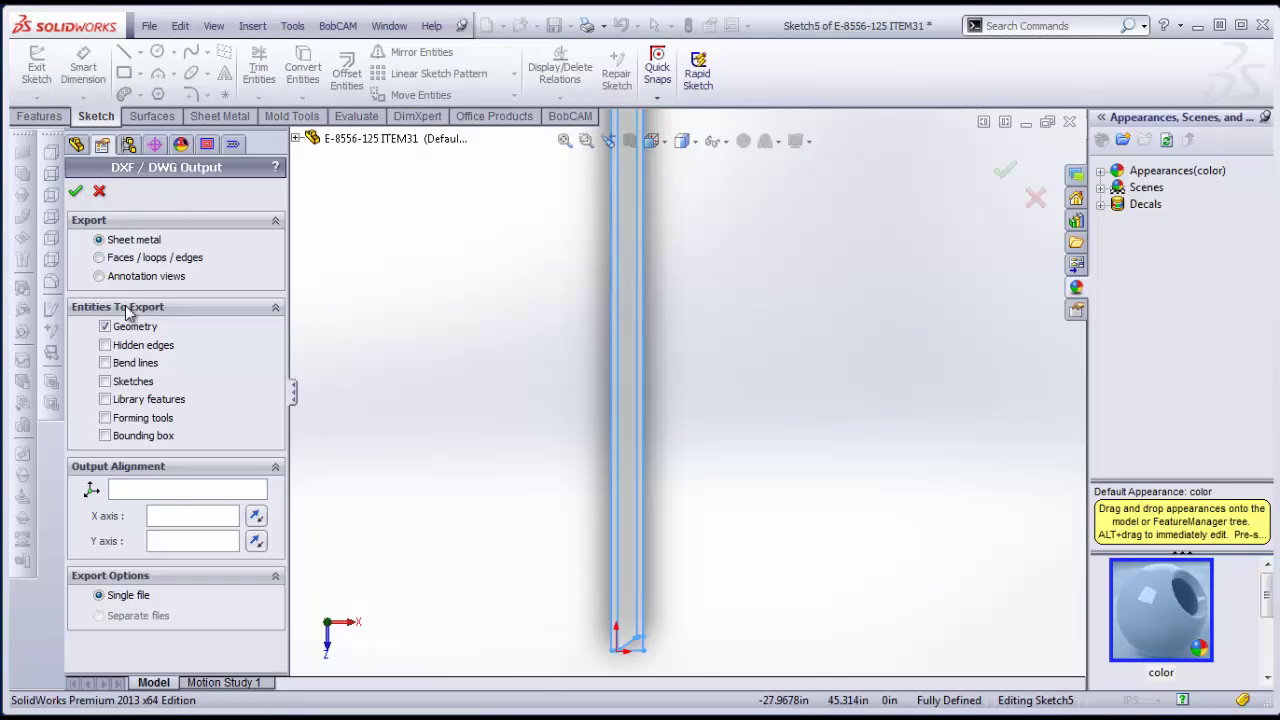
Accept the sheet metal export with geometry only as a single file, check the cleanup preview, and save the DXF
click(75, 191)
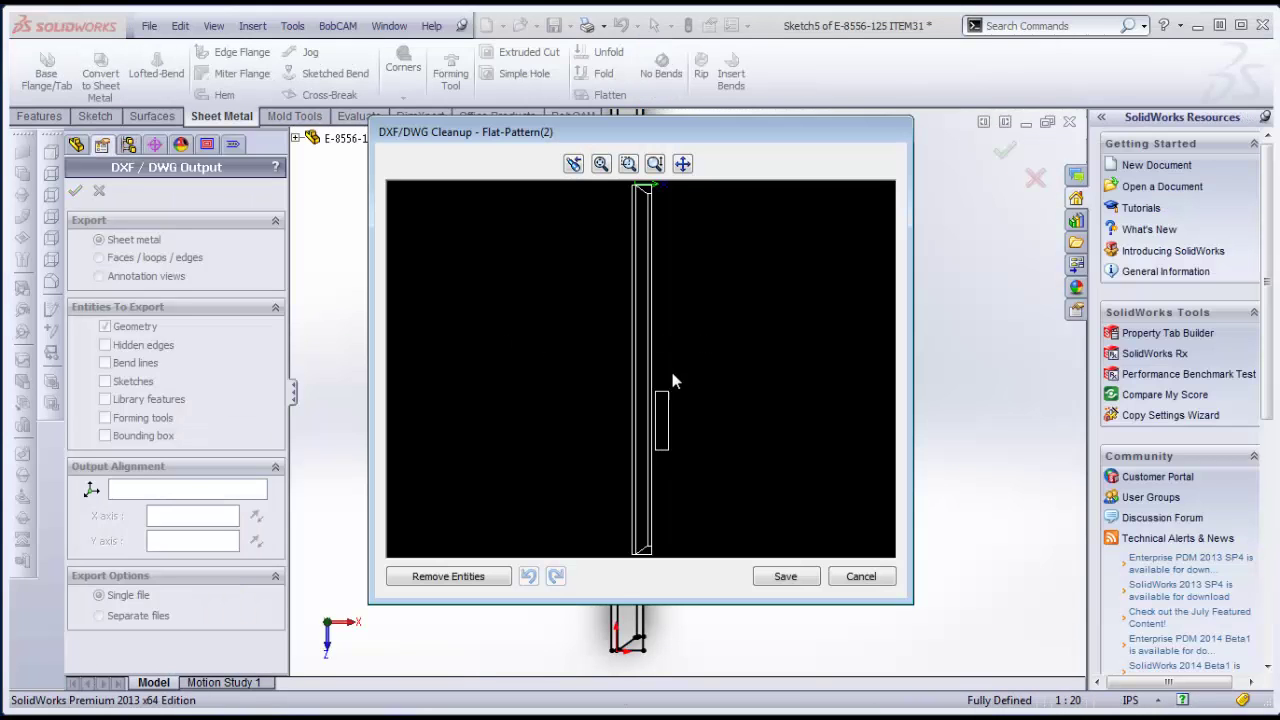
scroll(670, 409, up, 2)
scroll(652, 413, down, 2)
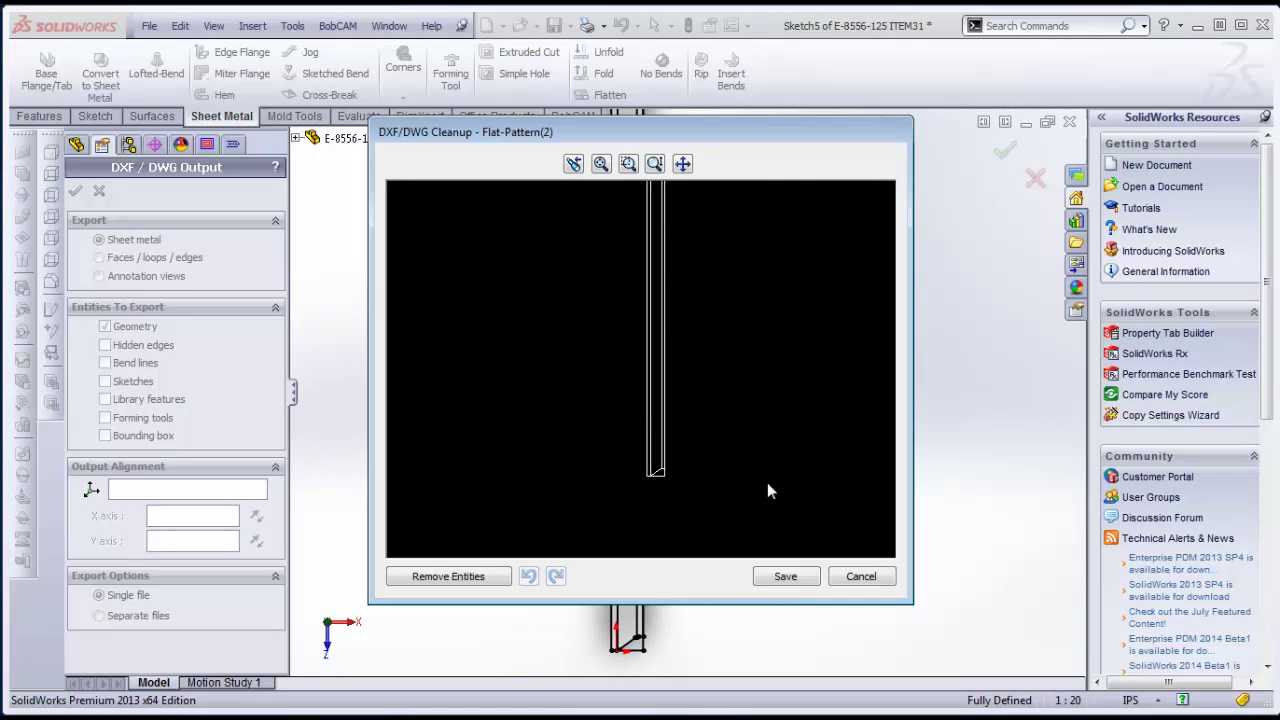
click(786, 578)
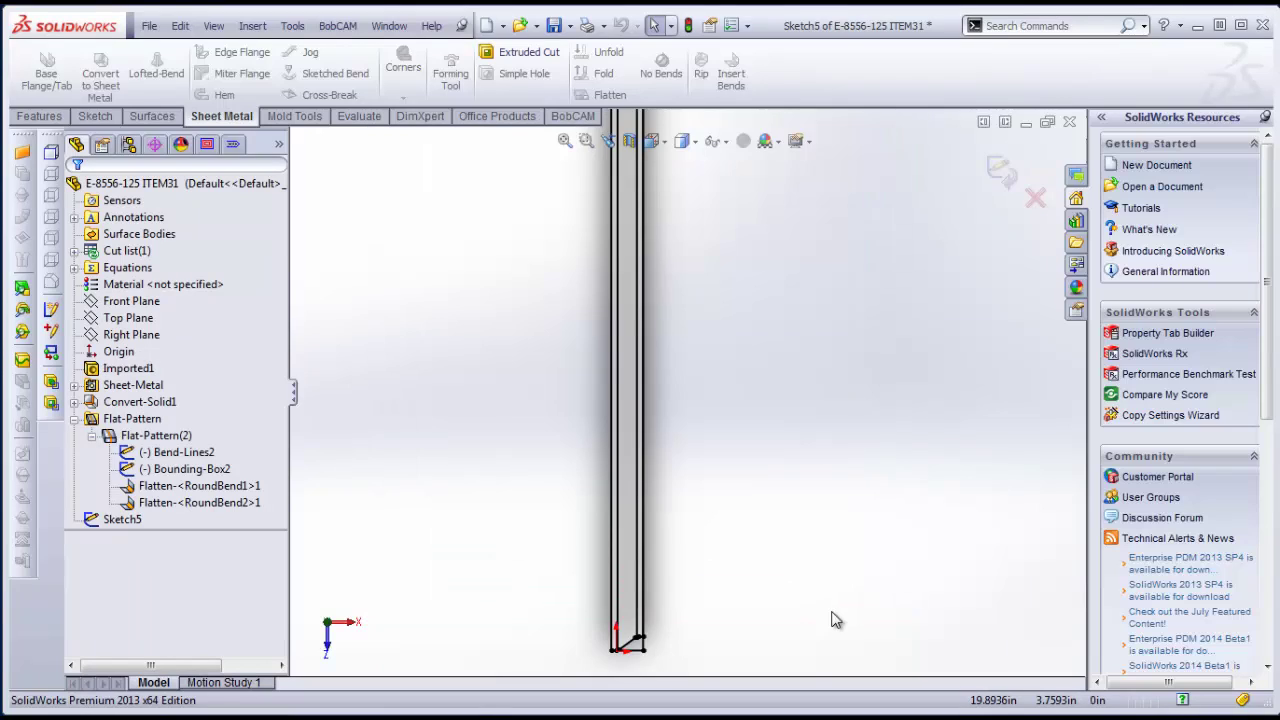